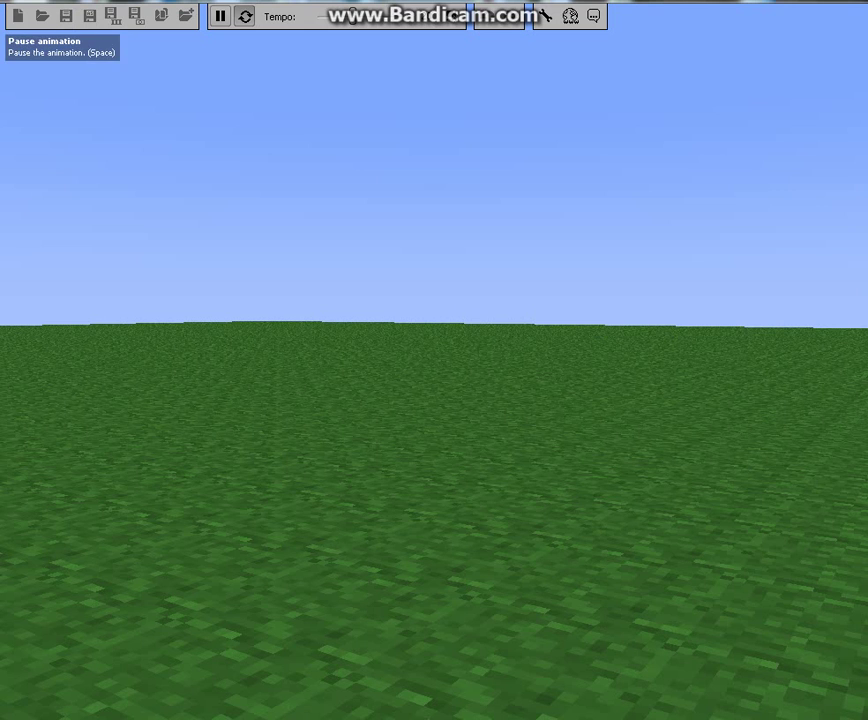
# Pause the animation playback and start a new animation without saving the current one.
pyautogui.click(220, 16)
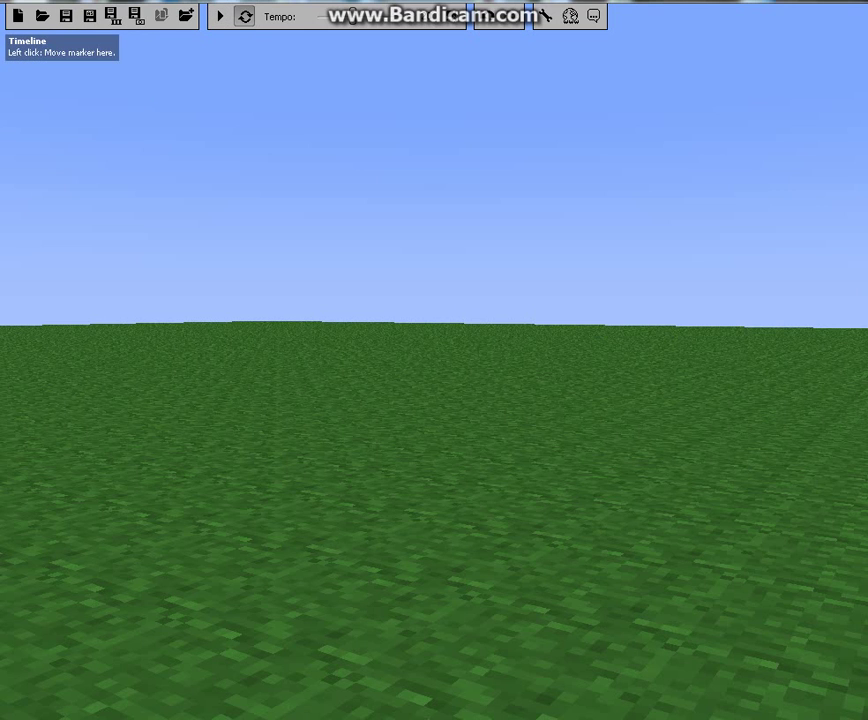
pyautogui.moveTo(434, 360)
pyautogui.mouseDown(button='right')
pyautogui.moveTo(442, 342)
pyautogui.moveTo(433, 367)
pyautogui.mouseUp(button='right')
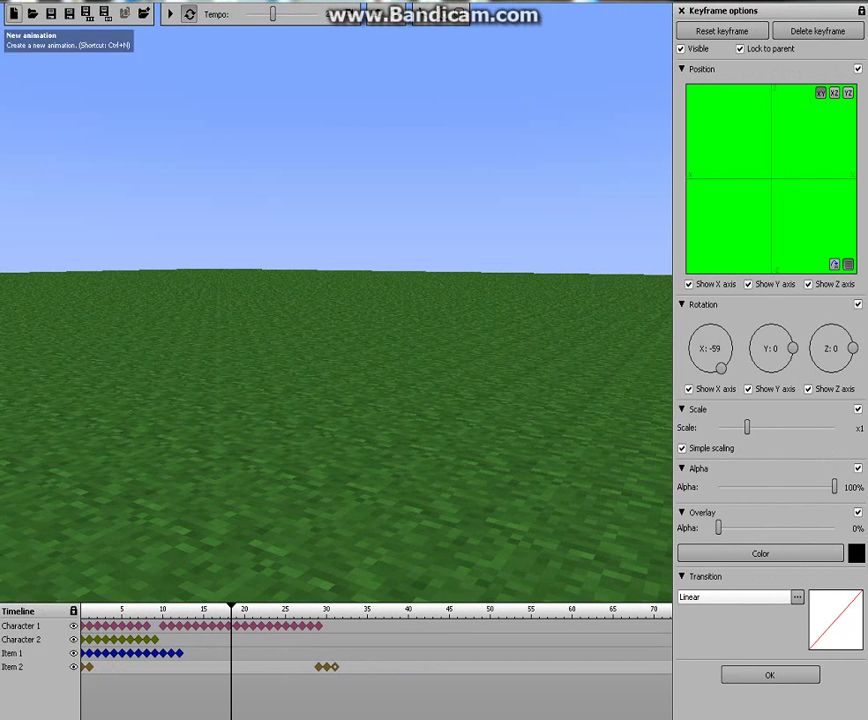
pyautogui.click(14, 12)
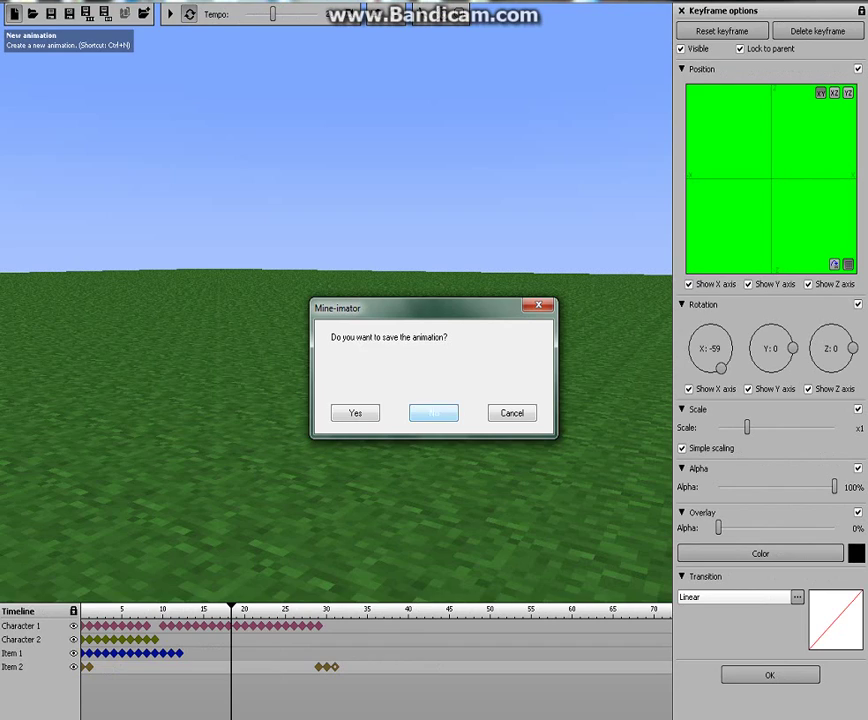
pyautogui.click(433, 413)
# Close the program and relaunch Mine-imator.exe from the Mine-imator.zip archive in WinRAR.
pyautogui.hotkey('alt', 'F4')
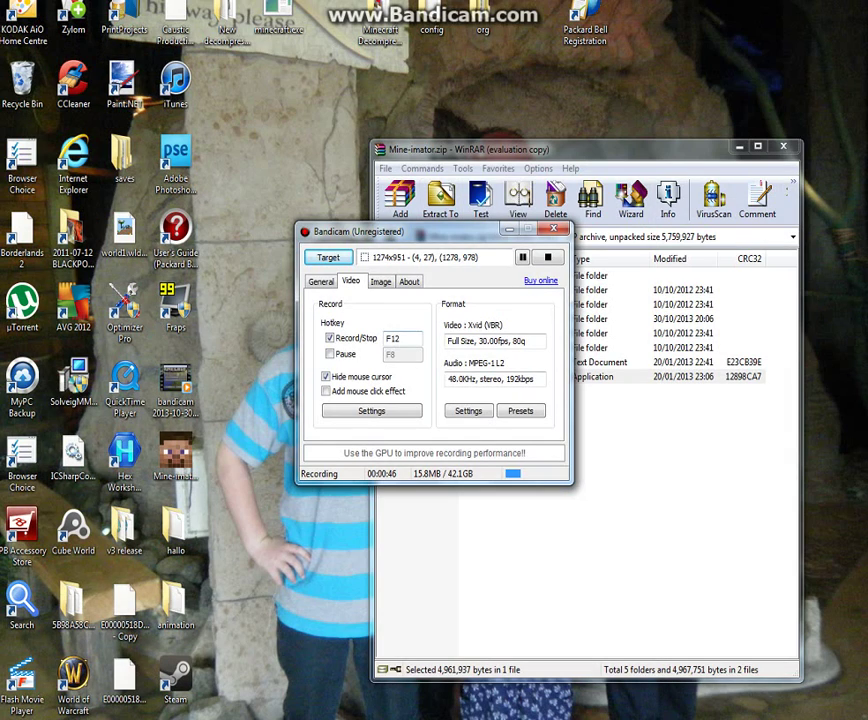
pyautogui.click(610, 377)
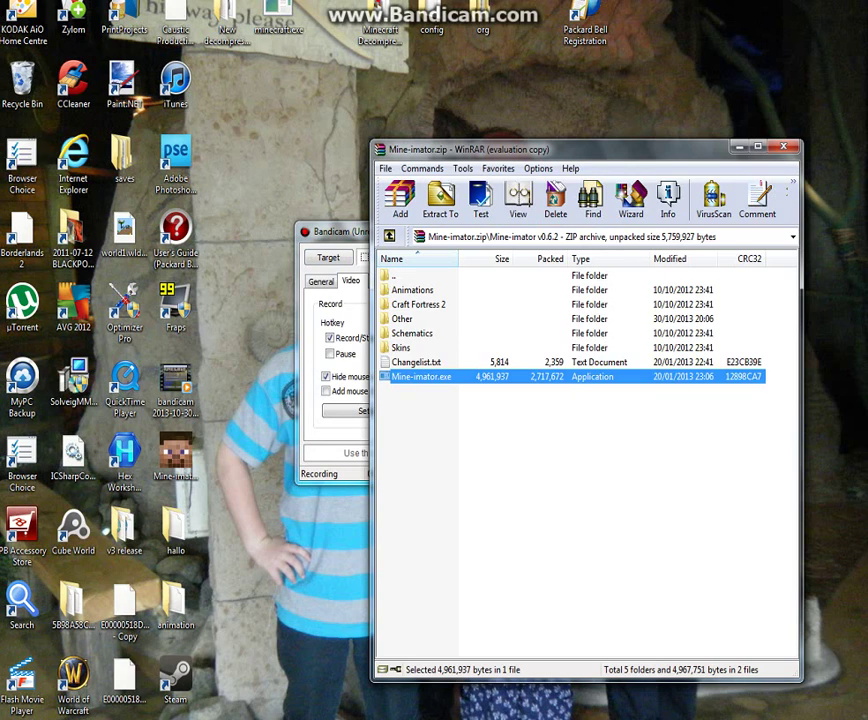
pyautogui.moveTo(247, 91); pyautogui.dragTo(361, 460)
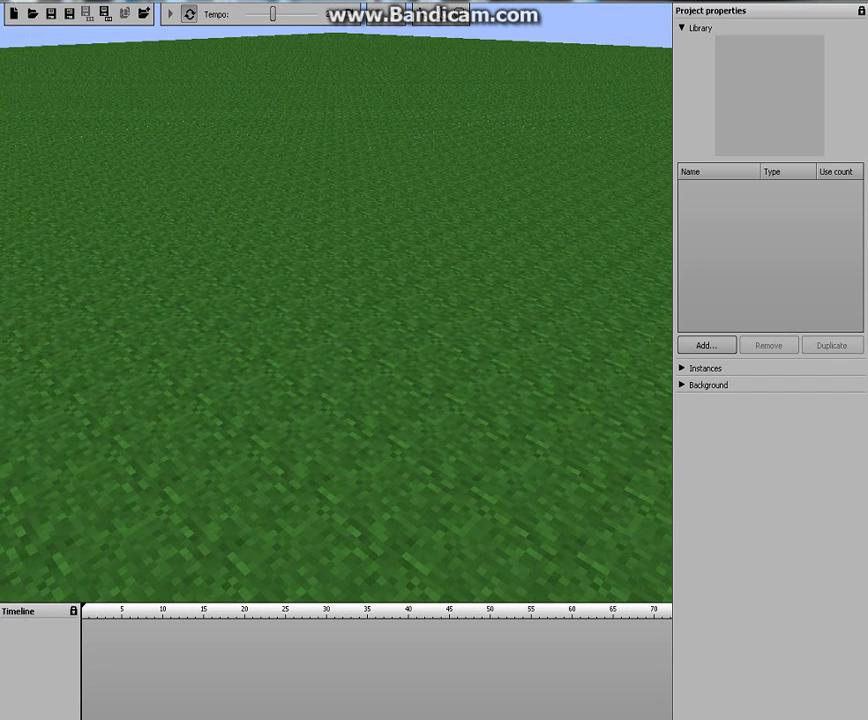
# Add a Character to the project library and bring it into view from the front.
pyautogui.moveTo(336, 400); pyautogui.dragTo(308, 240)
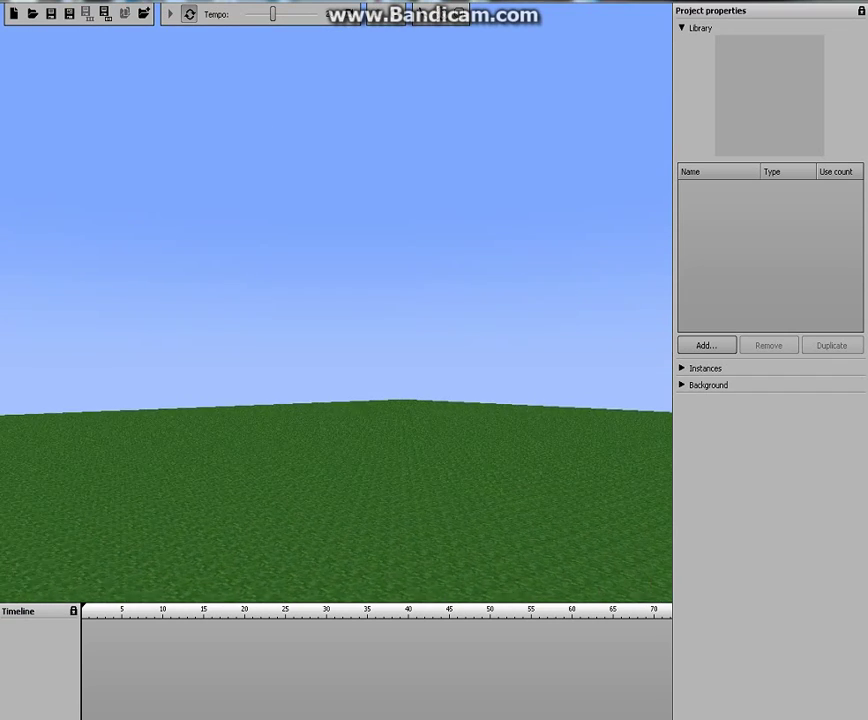
pyautogui.moveTo(336, 300); pyautogui.dragTo(420, 240, button='right')
pyautogui.moveTo(336, 300); pyautogui.dragTo(335, 460, button='right')
pyautogui.moveTo(335, 400); pyautogui.dragTo(430, 375, button='right')
pyautogui.scroll(-5, 336, 300)
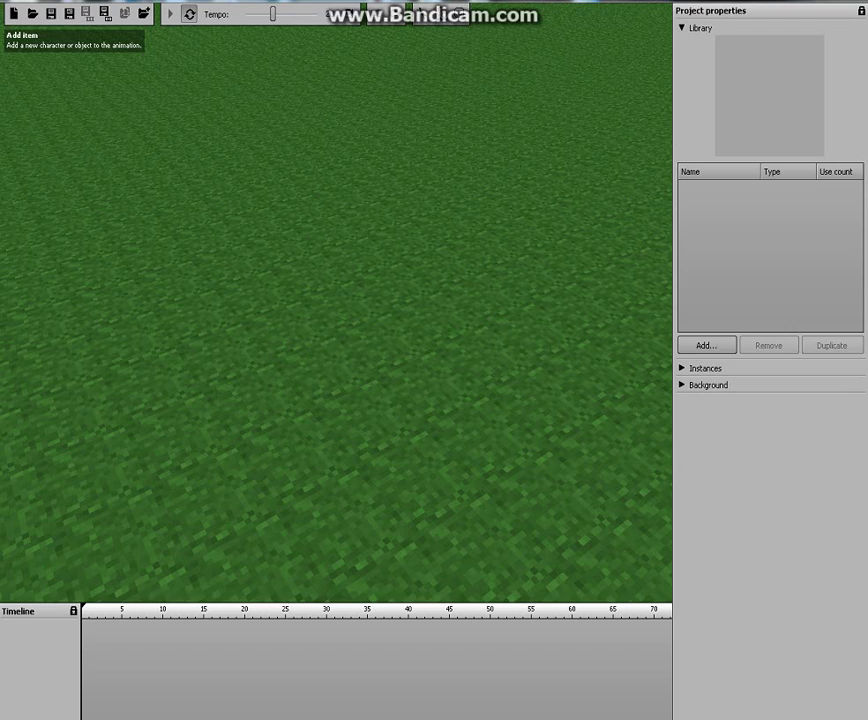
pyautogui.click(706, 345)
pyautogui.click(719, 364)
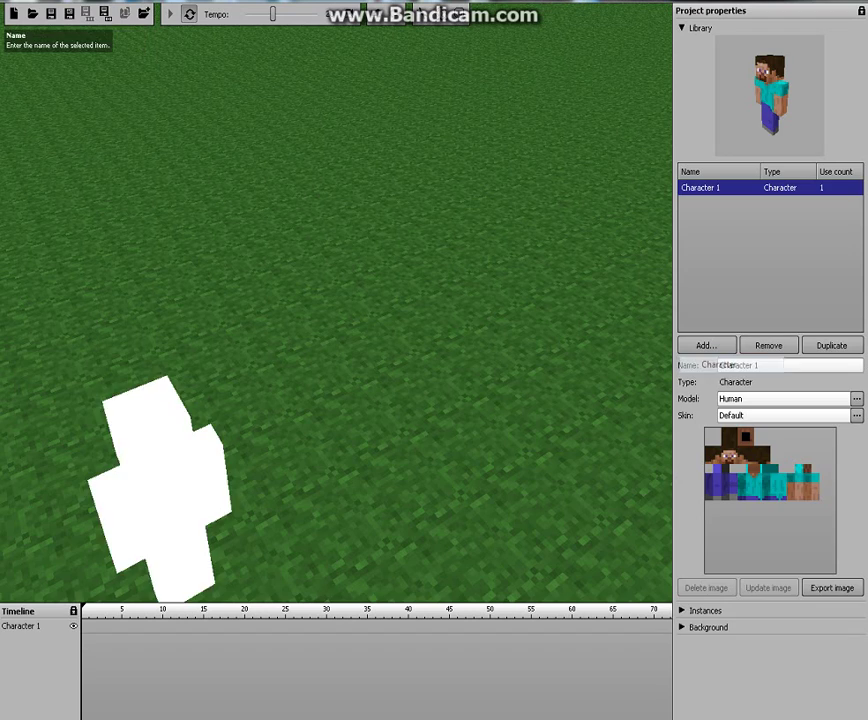
pyautogui.moveTo(336, 316); pyautogui.dragTo(255, 200, button='right')
pyautogui.moveTo(336, 316); pyautogui.dragTo(200, 355, button='right')
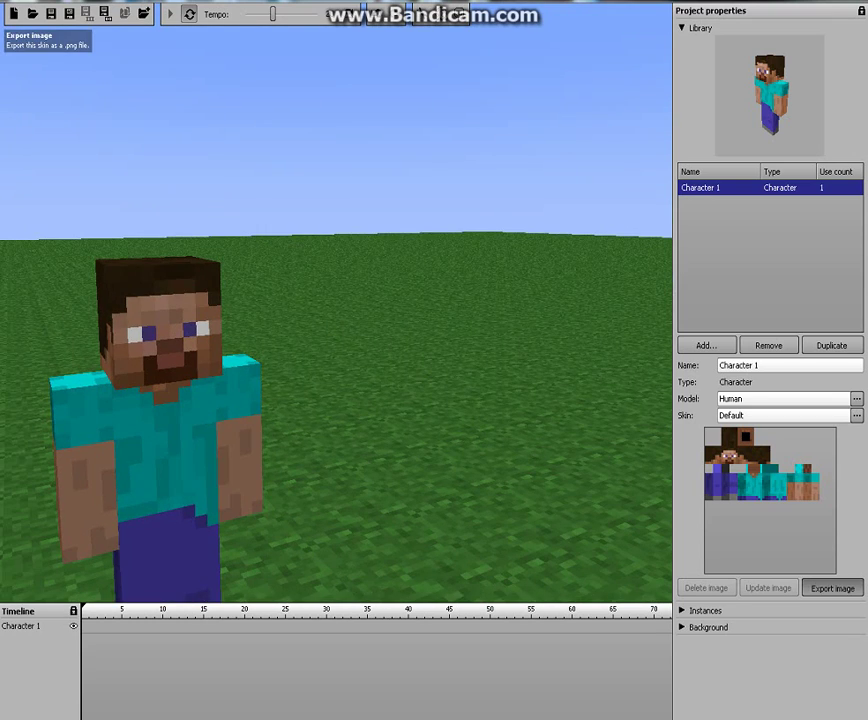
# Look at the character's skin image export and the available skin choices, keeping the Default skin.
pyautogui.click(832, 588)
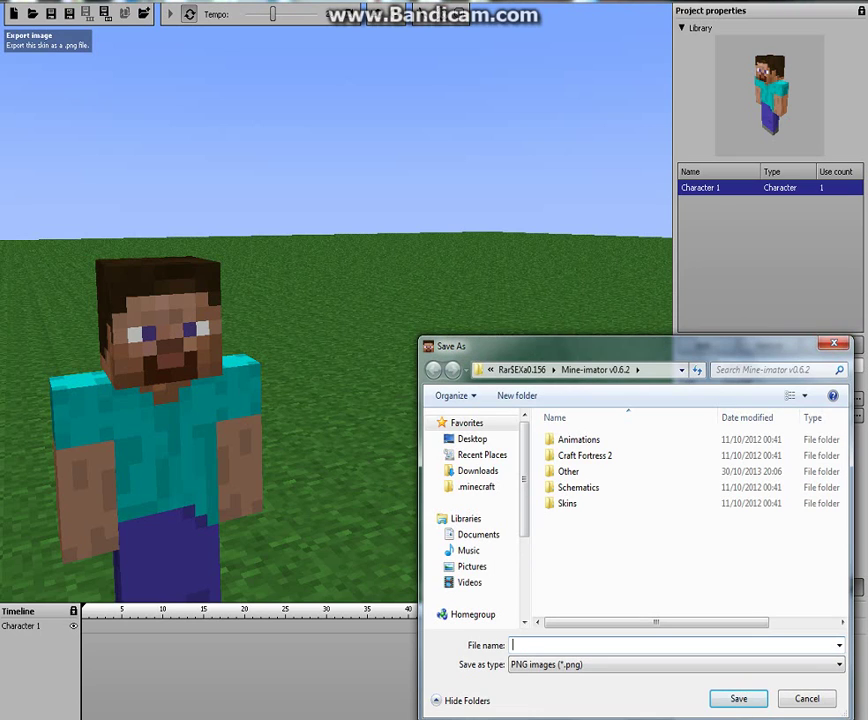
pyautogui.press('Escape')
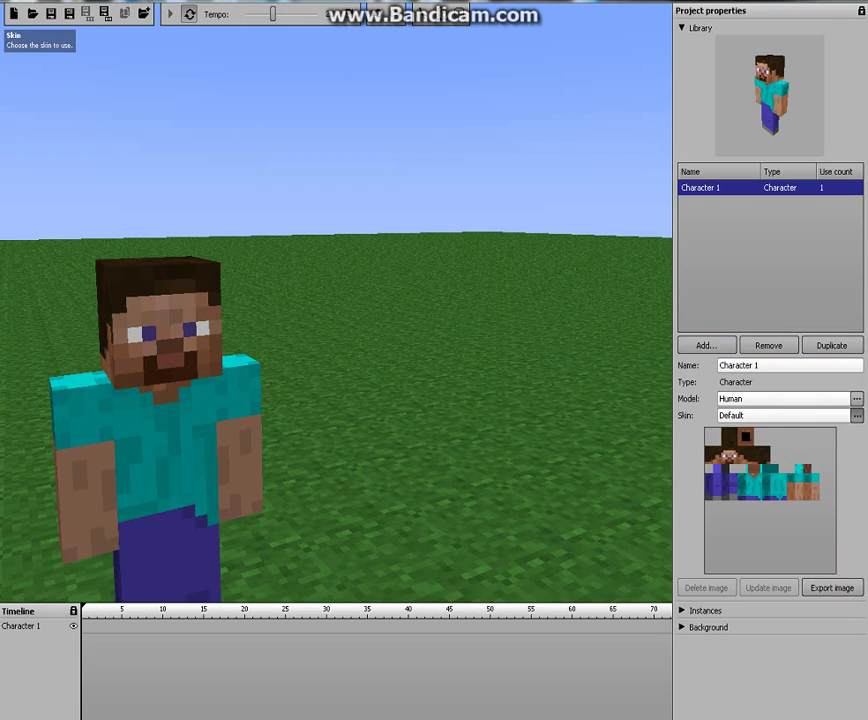
pyautogui.click(780, 415)
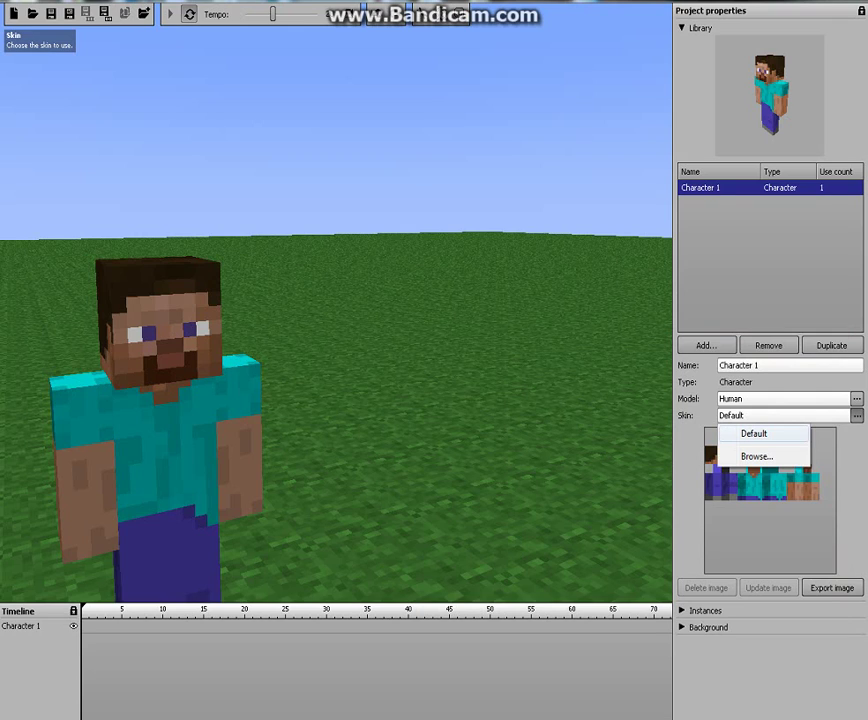
pyautogui.click(754, 433)
pyautogui.click(780, 415)
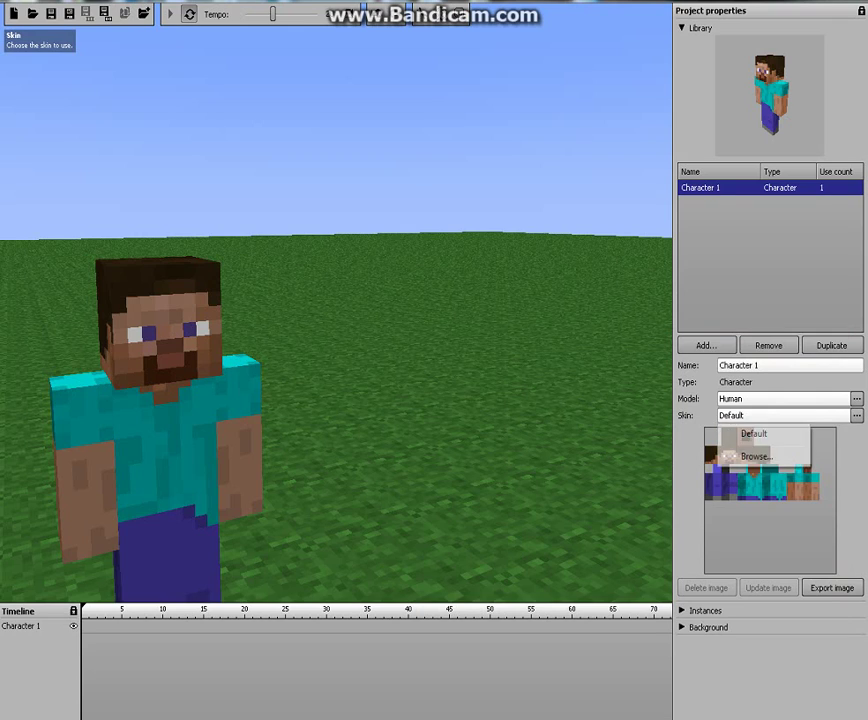
pyautogui.click(780, 415)
pyautogui.click(780, 415)
pyautogui.click(757, 456)
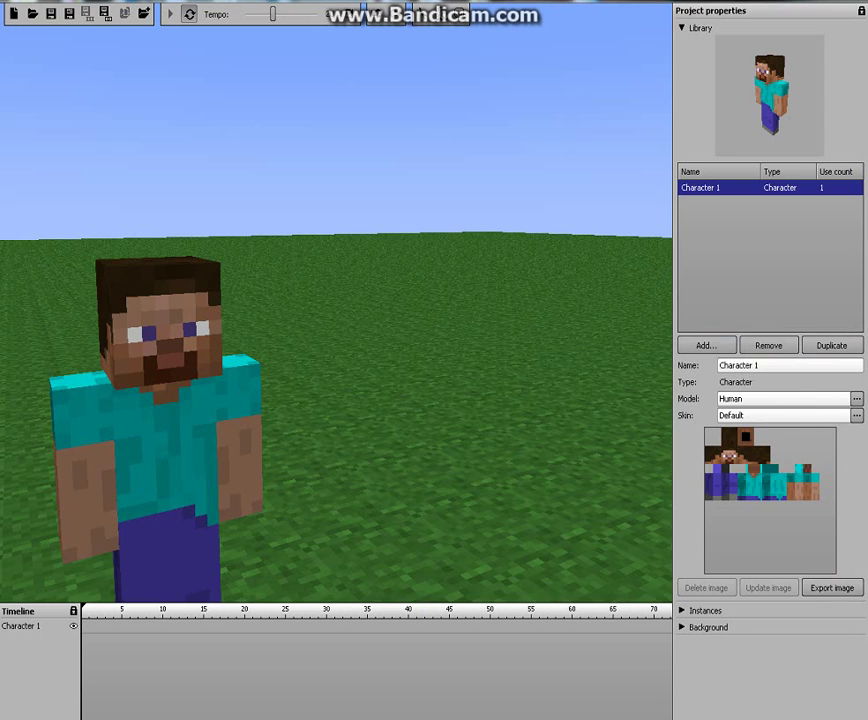
pyautogui.click(857, 415)
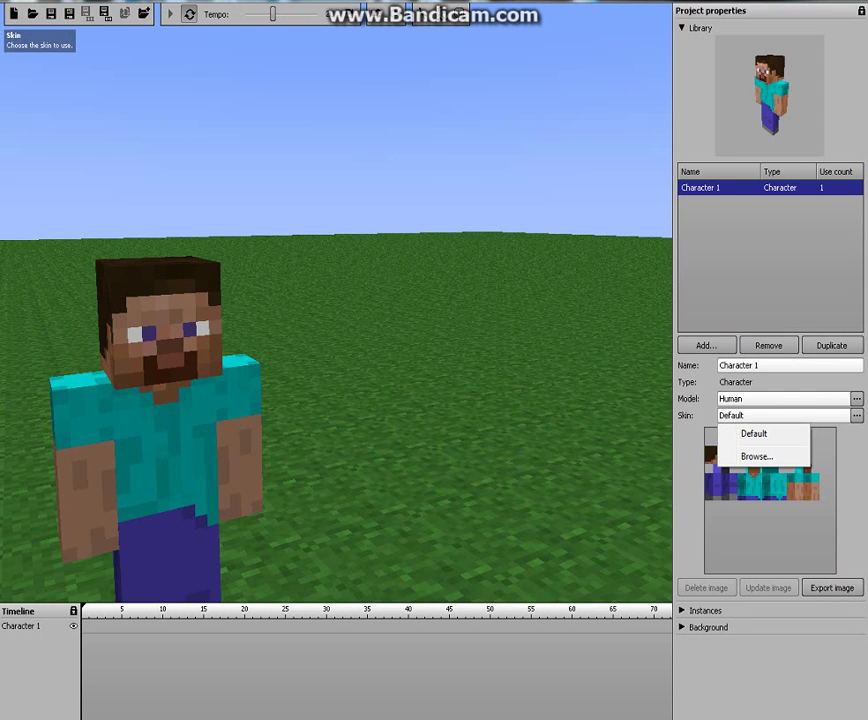
pyautogui.click(754, 433)
# Create keyframes for Character 1 at frames 0 and 1, tilting the whole character to X rotations of about -12 and -35.
pyautogui.moveTo(380, 330); pyautogui.dragTo(540, 365)
pyautogui.moveTo(400, 330); pyautogui.dragTo(310, 300, button='right')
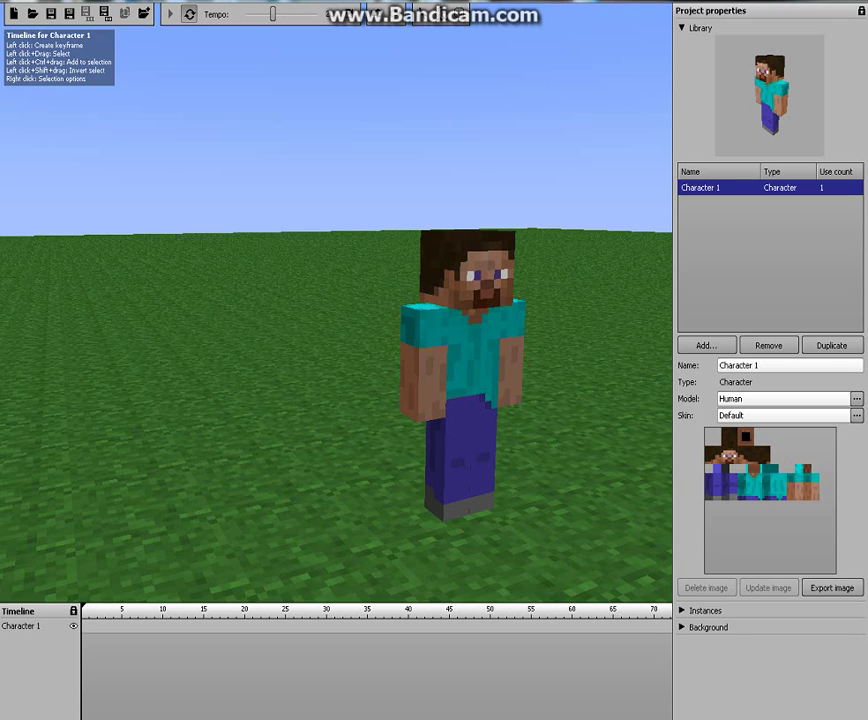
pyautogui.click(84, 626)
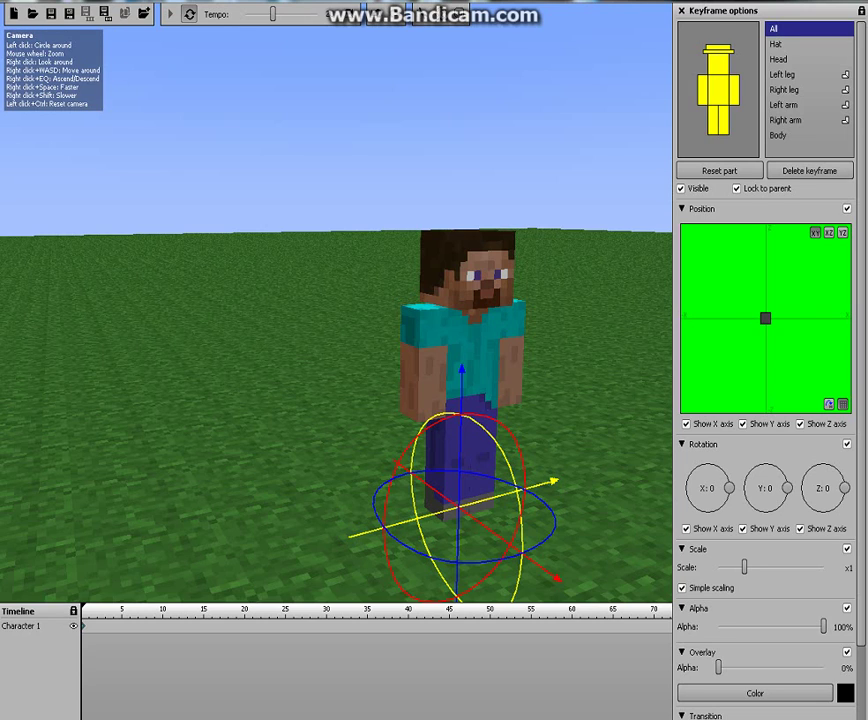
pyautogui.moveTo(415, 446); pyautogui.dragTo(412, 485)
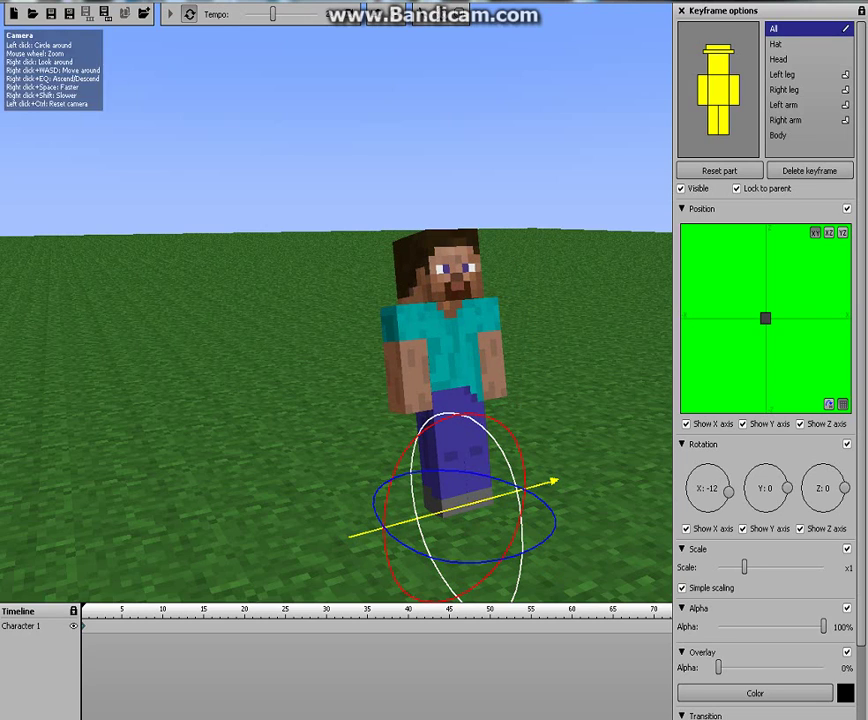
pyautogui.click(89, 626)
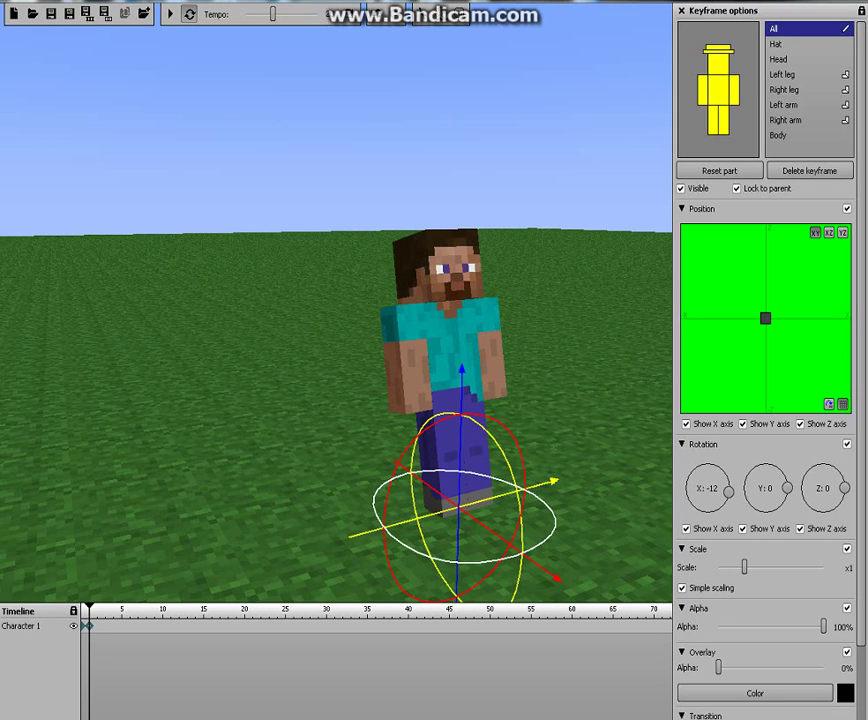
pyautogui.moveTo(412, 465); pyautogui.dragTo(418, 513)
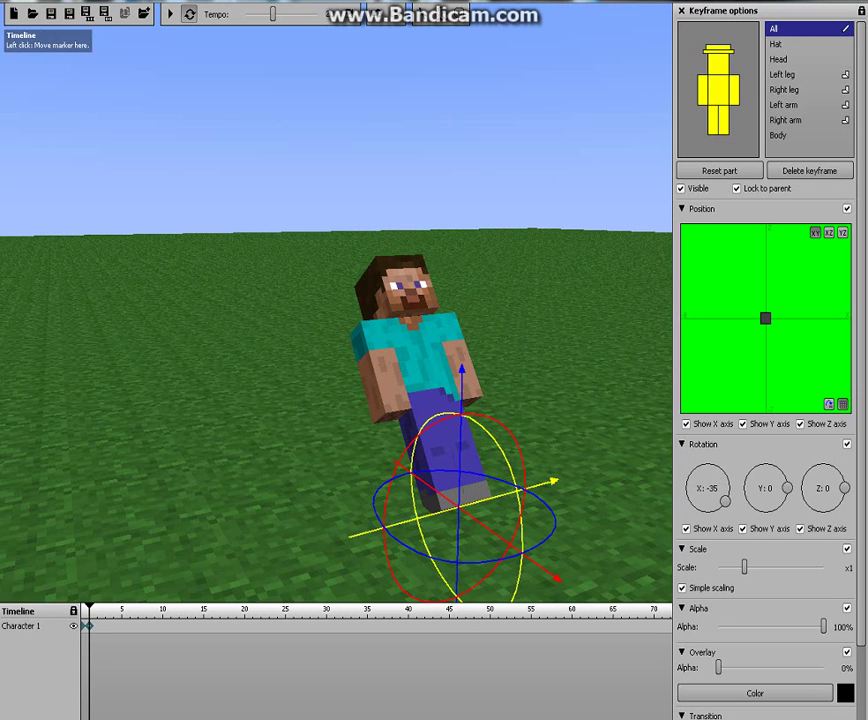
# Add a third keyframe for Character 1 at frame 2 and select its left leg for editing.
pyautogui.click(97, 626)
pyautogui.click(97, 626)
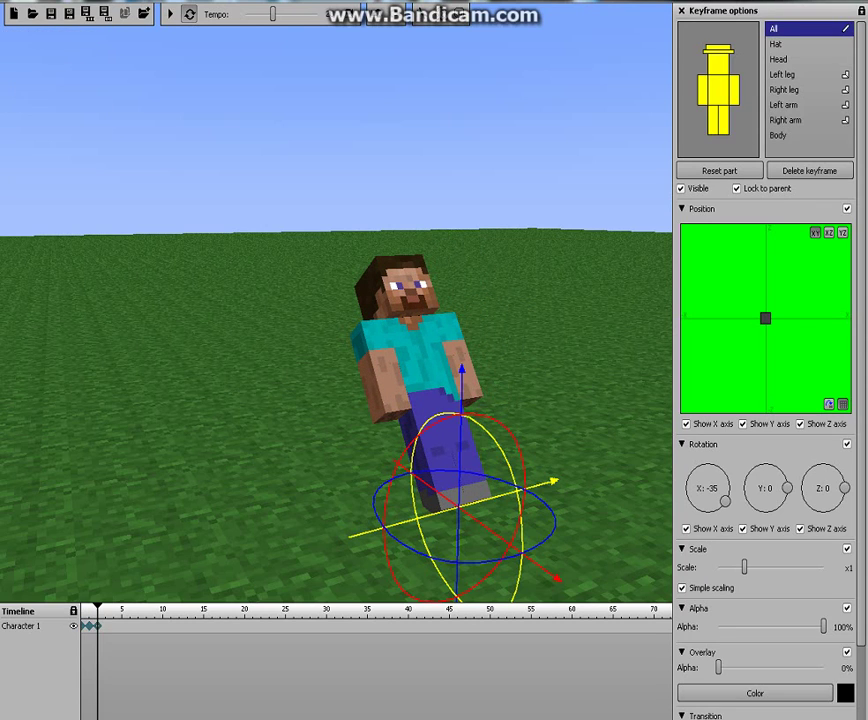
pyautogui.click(777, 44)
pyautogui.click(783, 75)
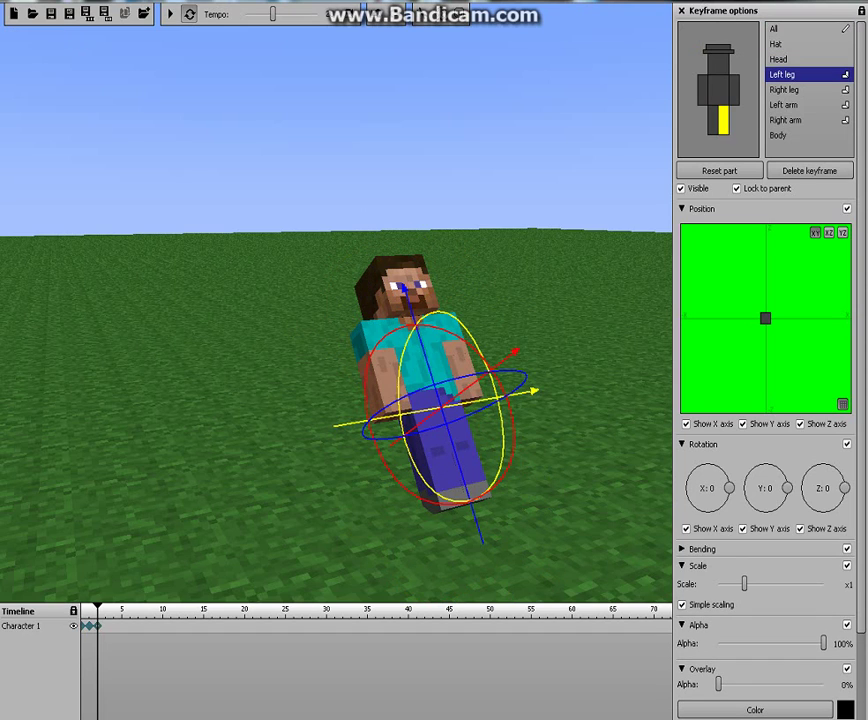
# Examine the left leg's keyframe settings for position, rotation and bending, collapsing the Bending, Scale, Alpha and Overlay sections.
pyautogui.moveTo(765, 318); pyautogui.dragTo(748, 294)
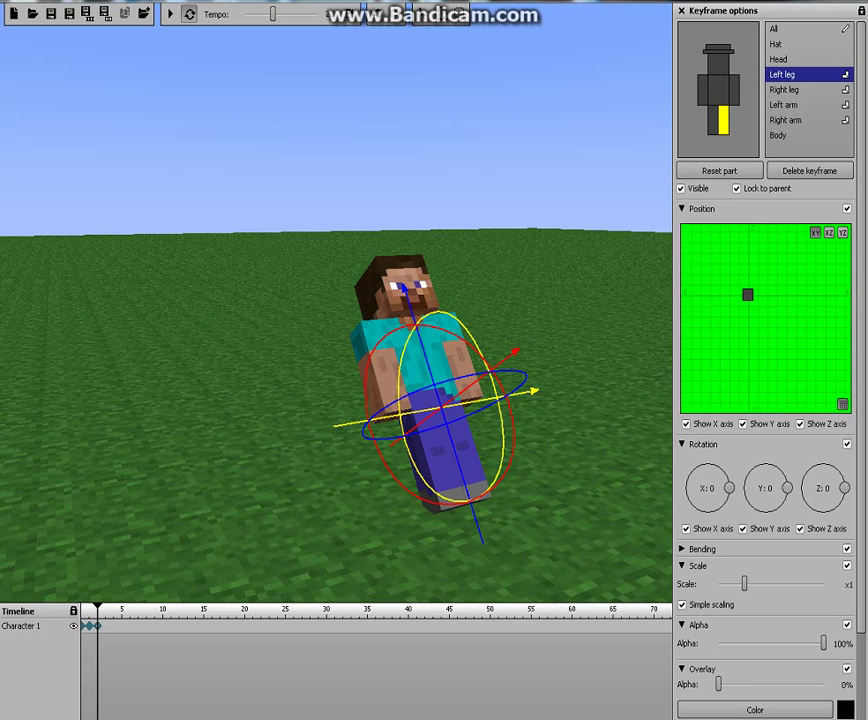
pyautogui.scroll(-3, 765, 400)
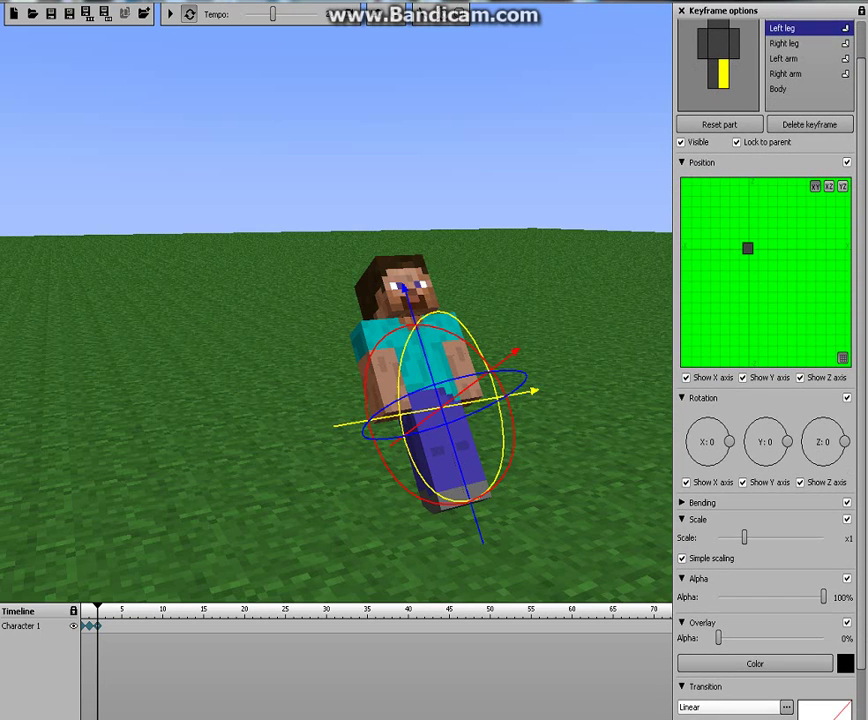
pyautogui.scroll(3, 765, 400)
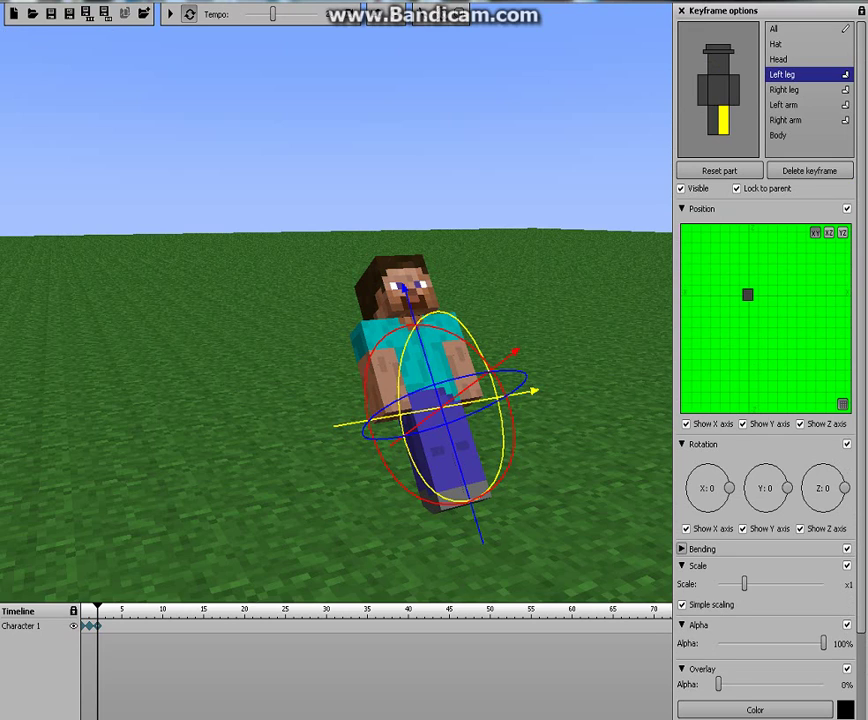
pyautogui.click(681, 549)
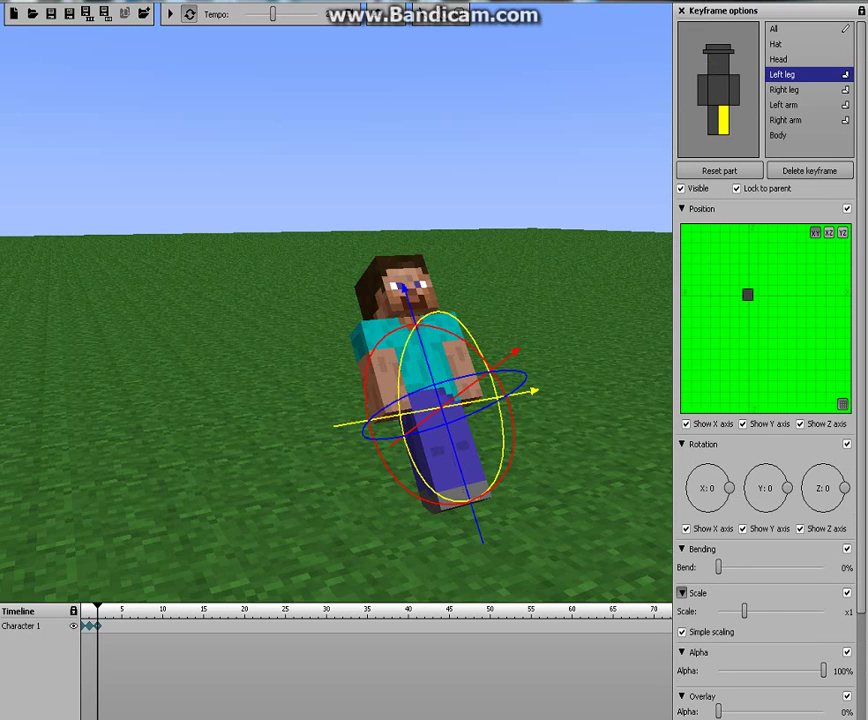
pyautogui.click(681, 593)
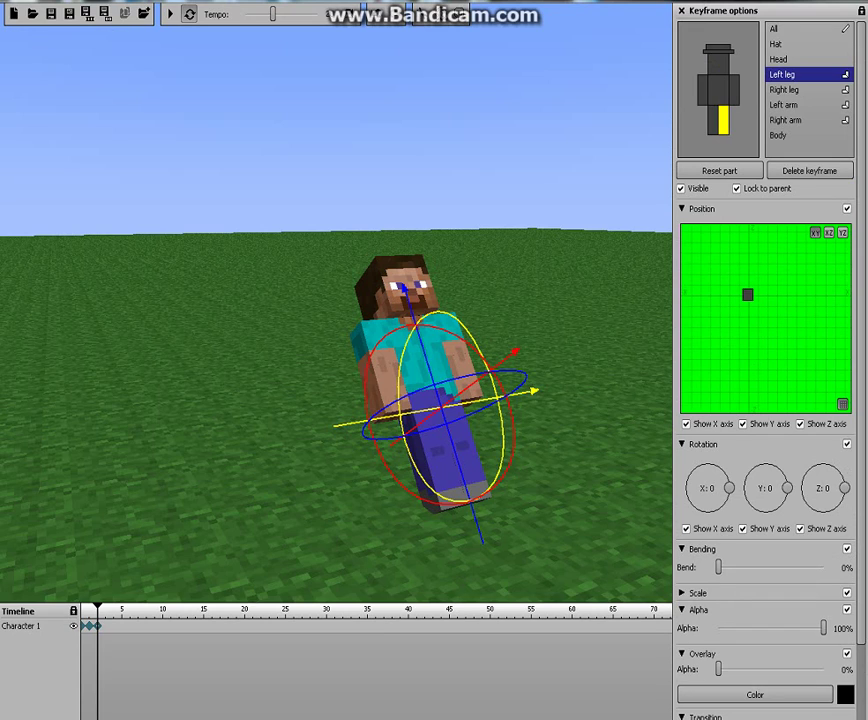
pyautogui.click(681, 549)
pyautogui.click(681, 582)
pyautogui.click(681, 599)
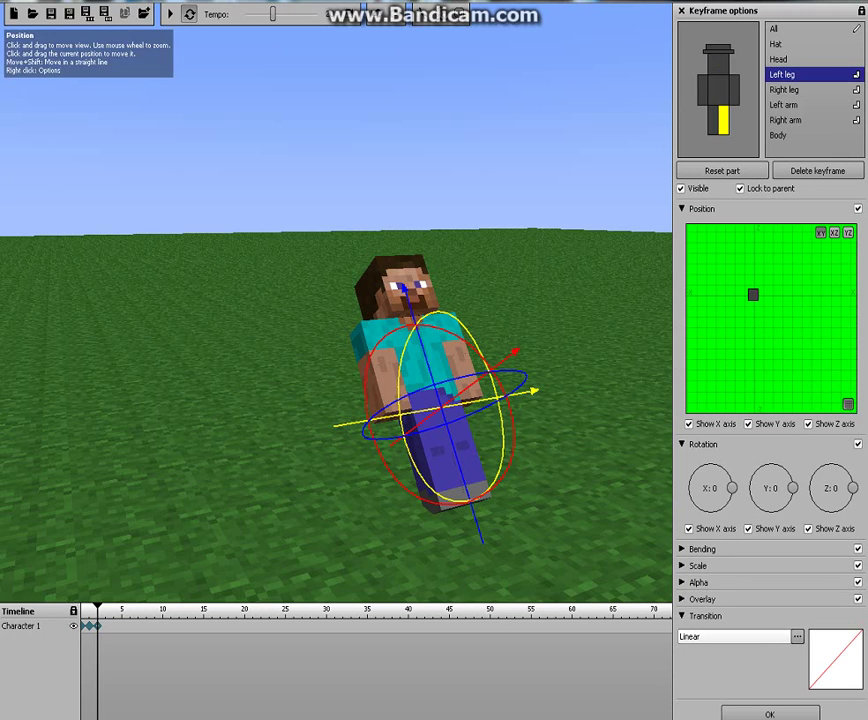
pyautogui.click(681, 208)
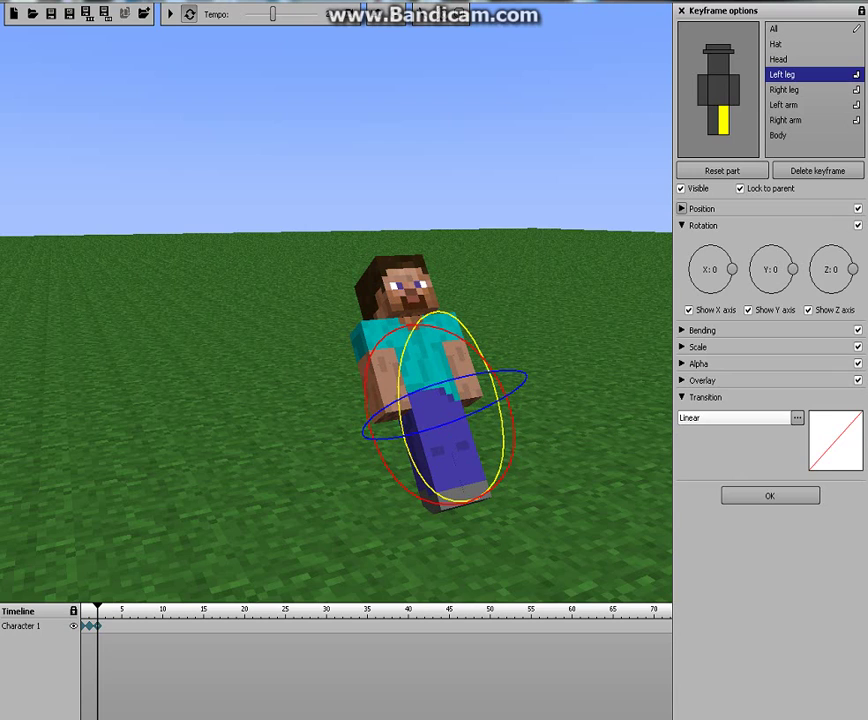
pyautogui.click(681, 208)
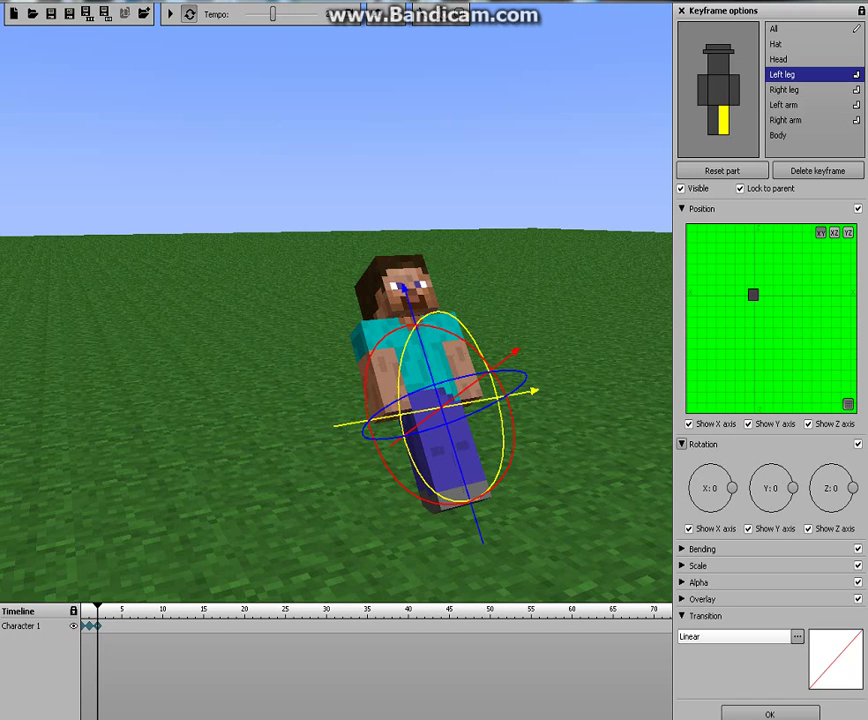
pyautogui.click(681, 444)
pyautogui.click(681, 444)
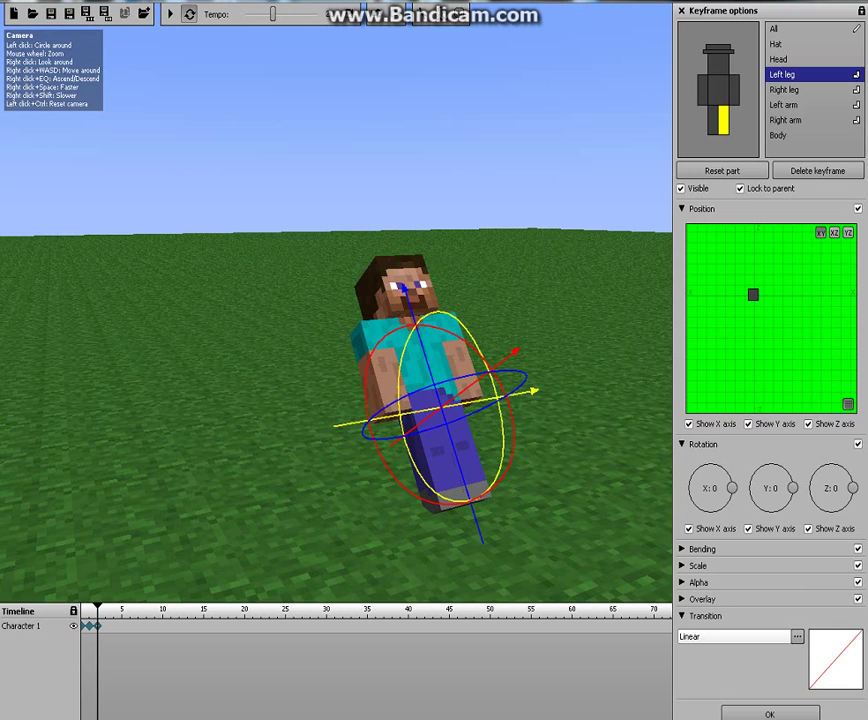
# Raise the left leg above the head at frame 2, and return it to the hip in a new keyframe at frame 3.
pyautogui.moveTo(405, 291); pyautogui.dragTo(341, 90)
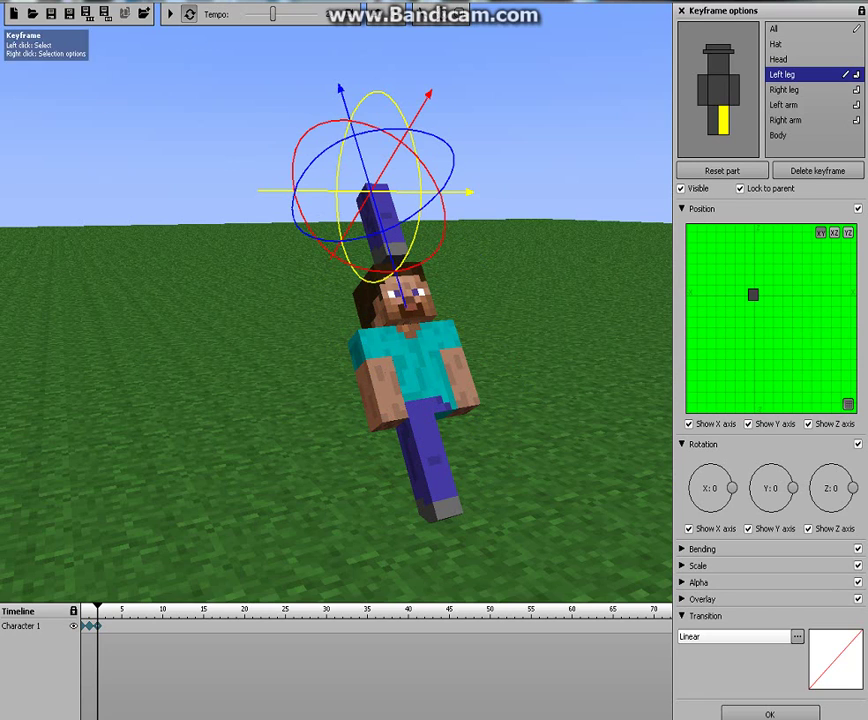
pyautogui.click(106, 626)
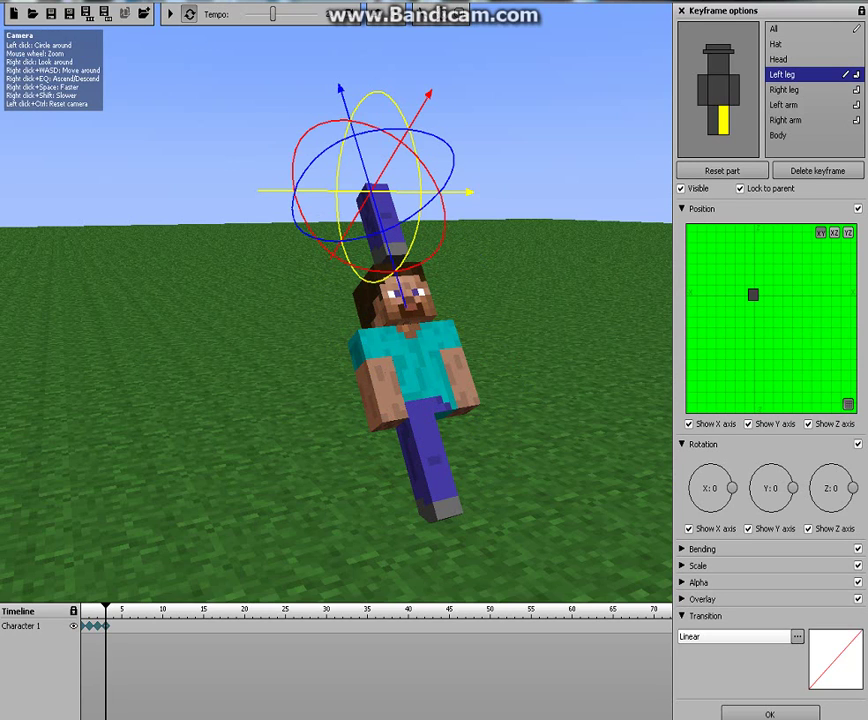
pyautogui.moveTo(341, 90); pyautogui.dragTo(402, 293)
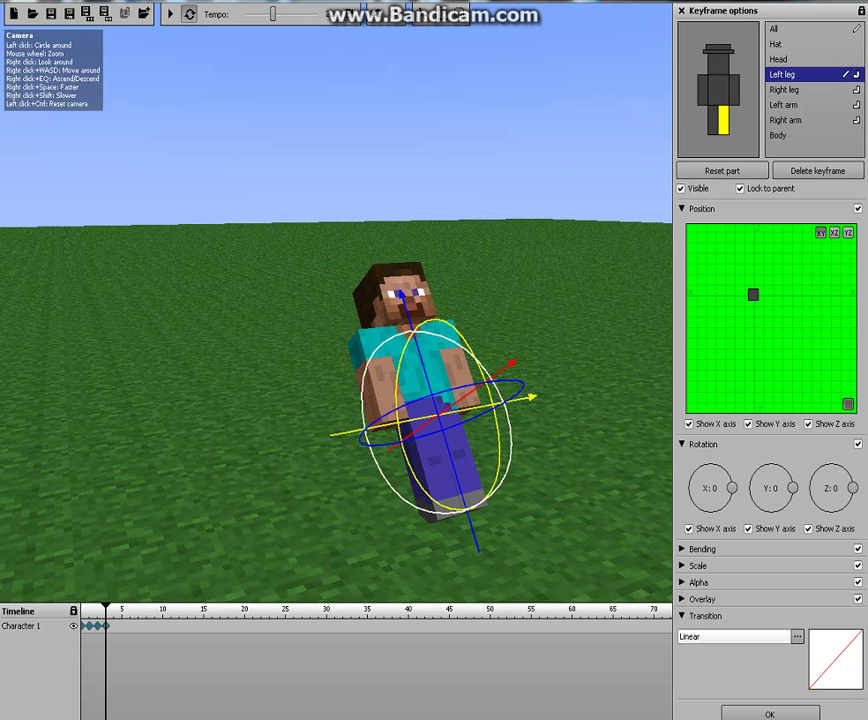
# Add a keyframe for Character 1 at frame 4 and select its head for editing.
pyautogui.click(114, 626)
pyautogui.click(114, 626)
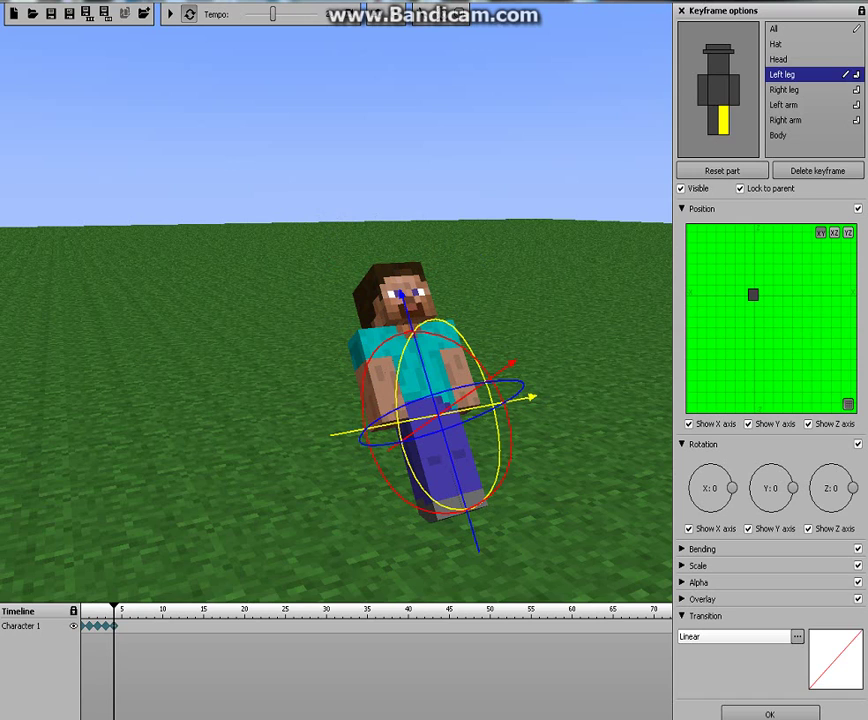
pyautogui.click(786, 120)
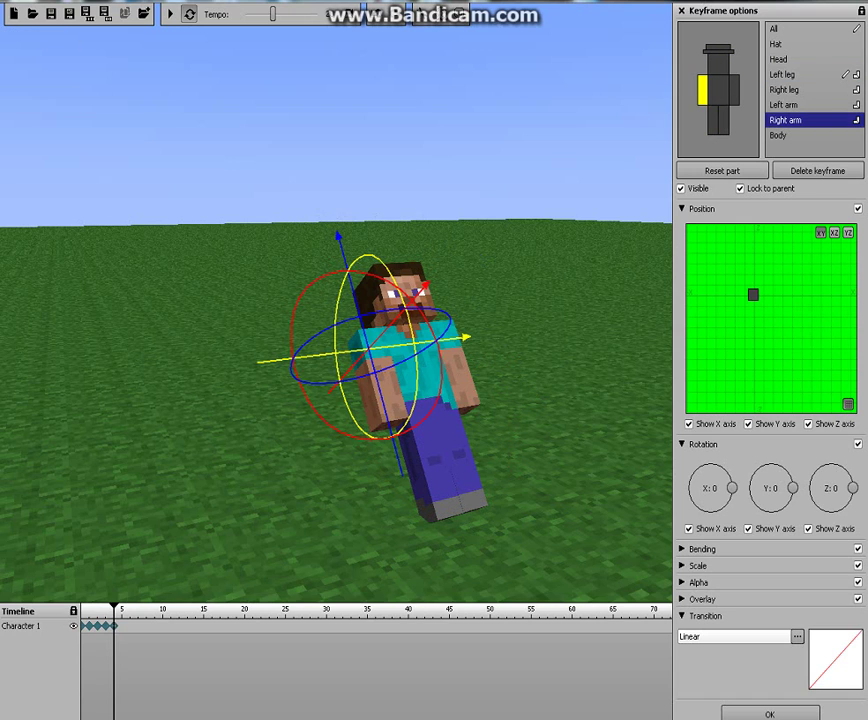
pyautogui.click(782, 75)
pyautogui.click(786, 120)
pyautogui.click(779, 60)
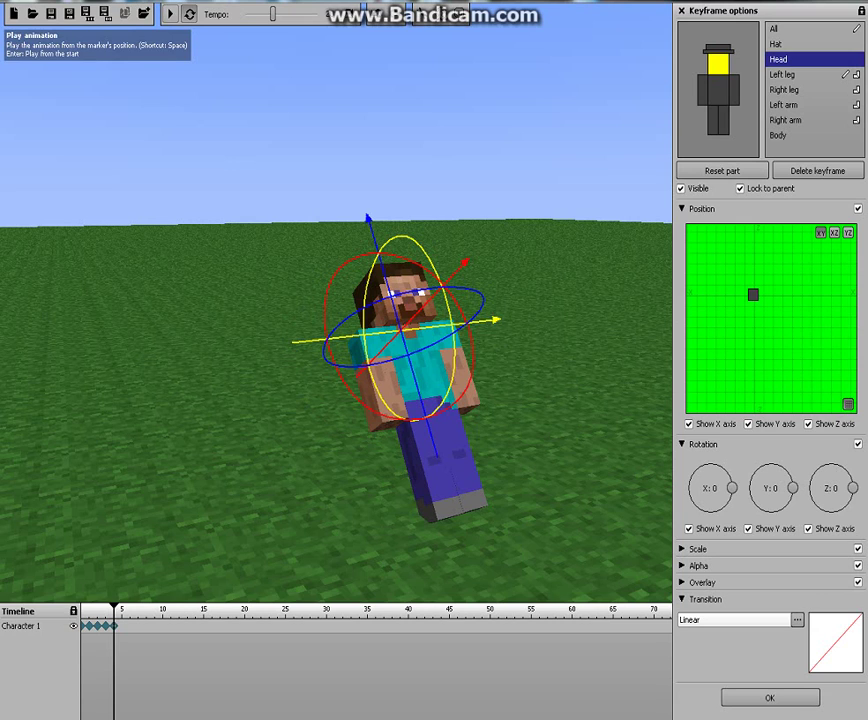
# Preview the animation, and add a keyframe at frame 5 that turns the head upside down with a Y rotation of 179.
pyautogui.click(171, 14)
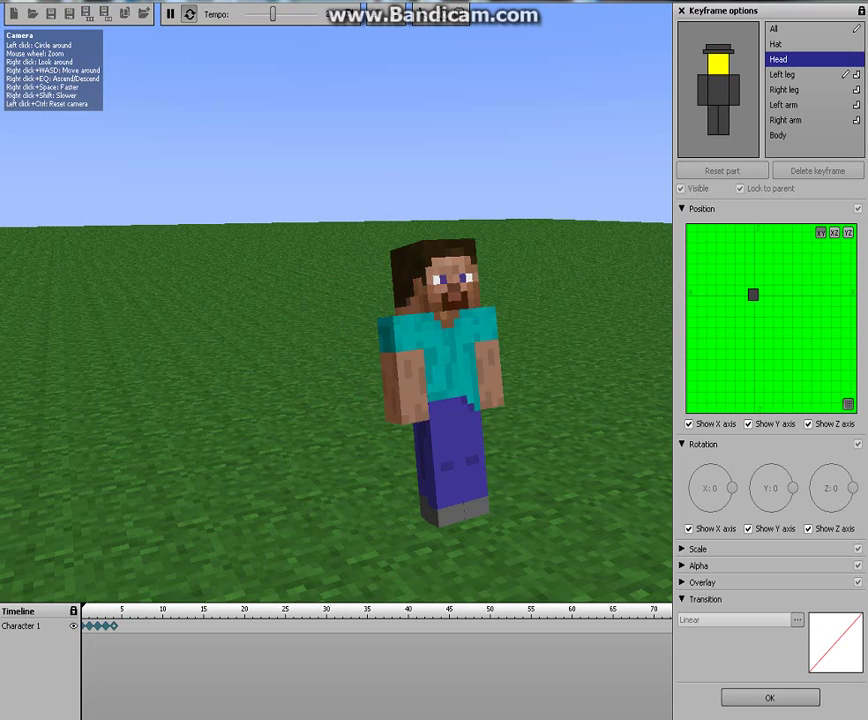
pyautogui.click(170, 14)
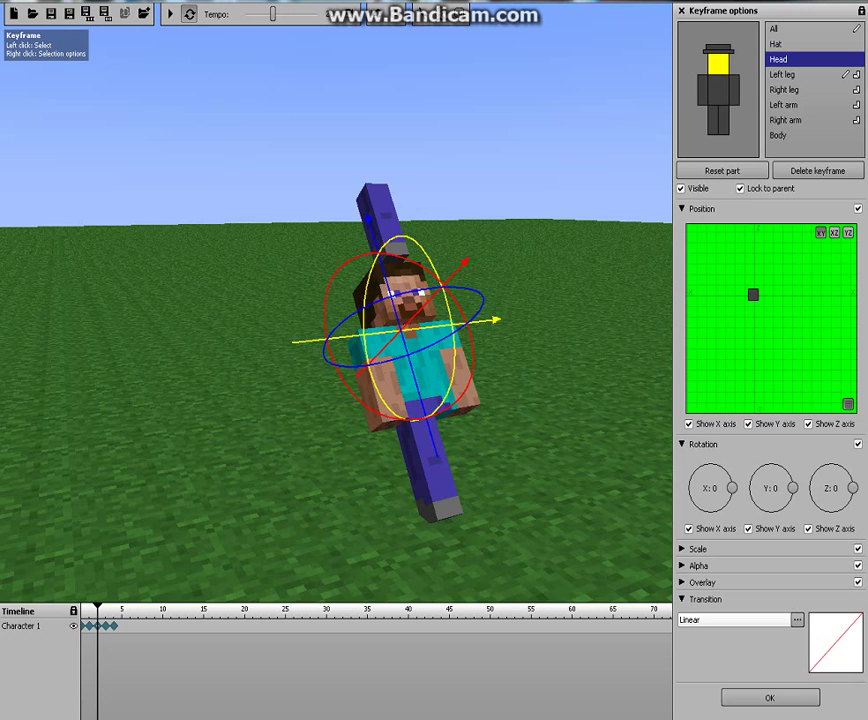
pyautogui.click(122, 612)
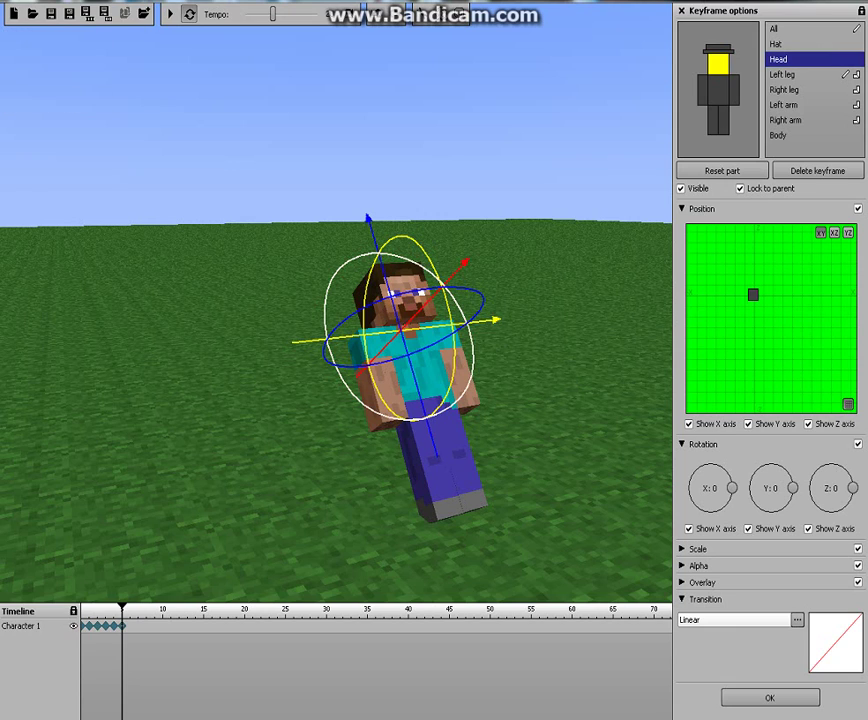
pyautogui.moveTo(383, 254); pyautogui.dragTo(327, 296)
pyautogui.moveTo(532, 318)
pyautogui.mouseDown()
pyautogui.moveTo(513, 318)
pyautogui.moveTo(528, 333)
pyautogui.mouseUp()
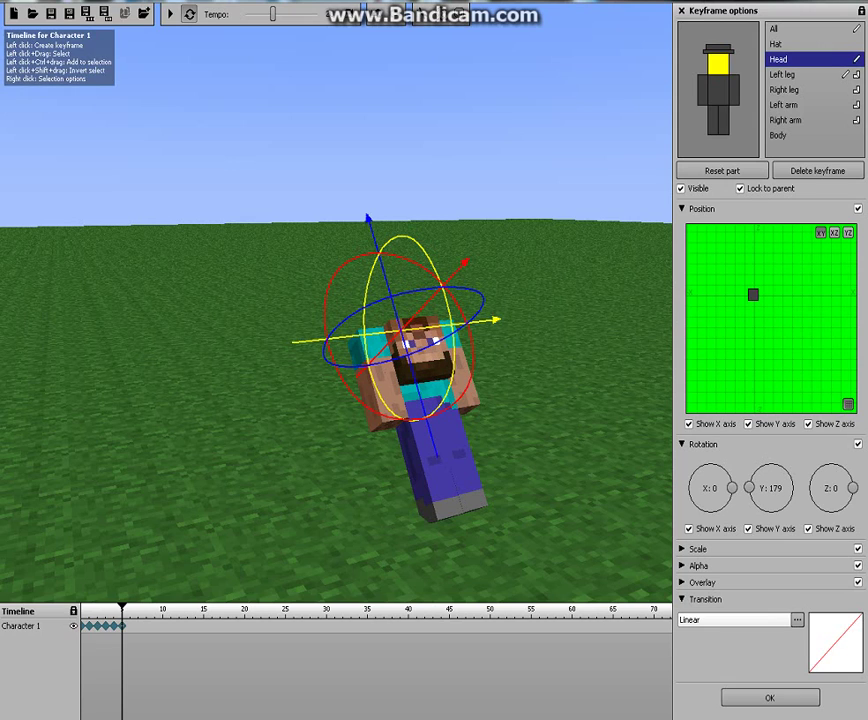
# Add keyframes at frames 6 and 7, moving the whole character farther from the camera along the red axis in each.
pyautogui.click(131, 626)
pyautogui.click(131, 626)
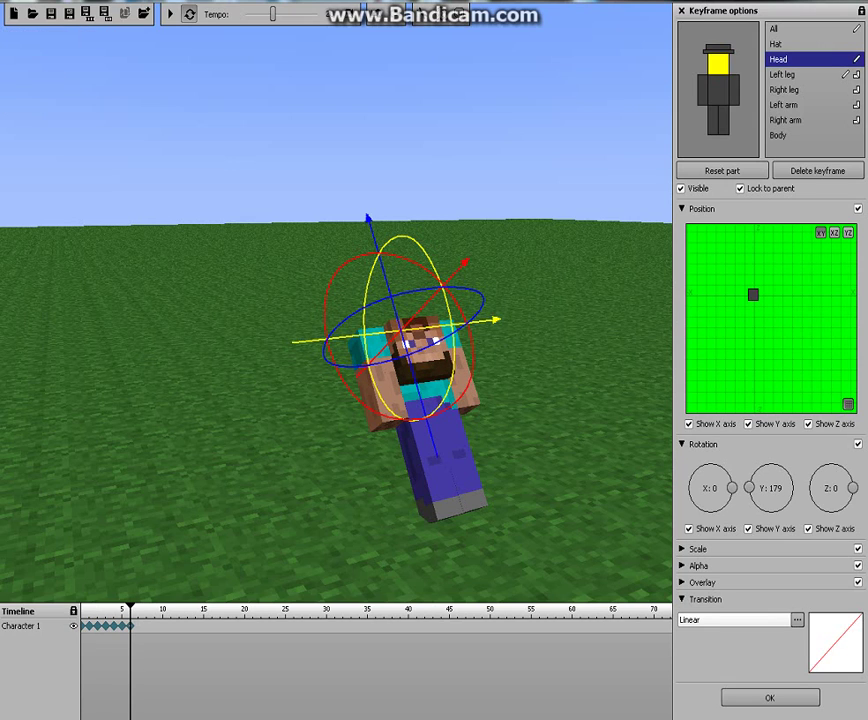
pyautogui.click(790, 29)
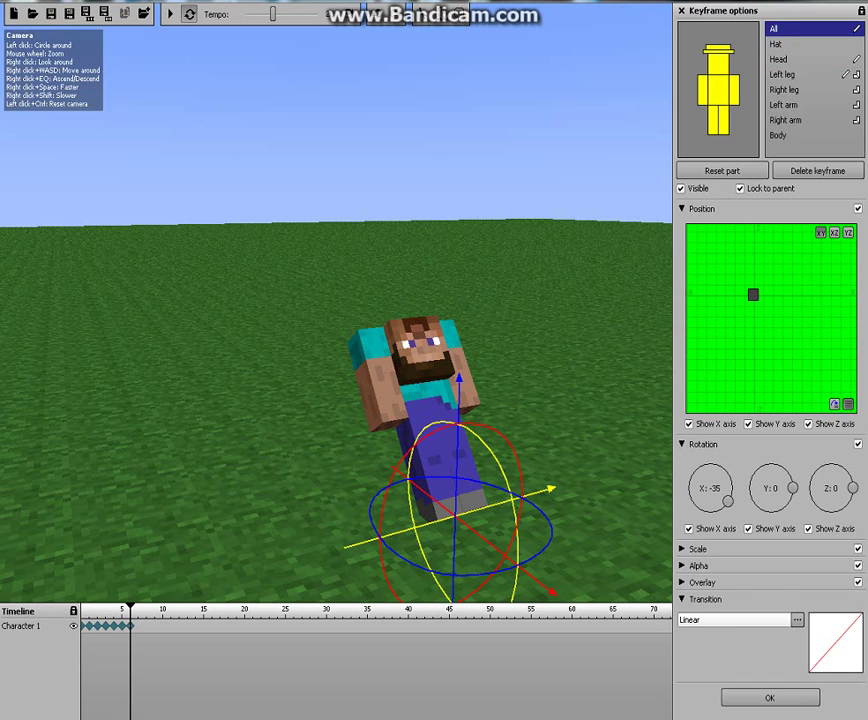
pyautogui.moveTo(520, 570); pyautogui.dragTo(400, 475)
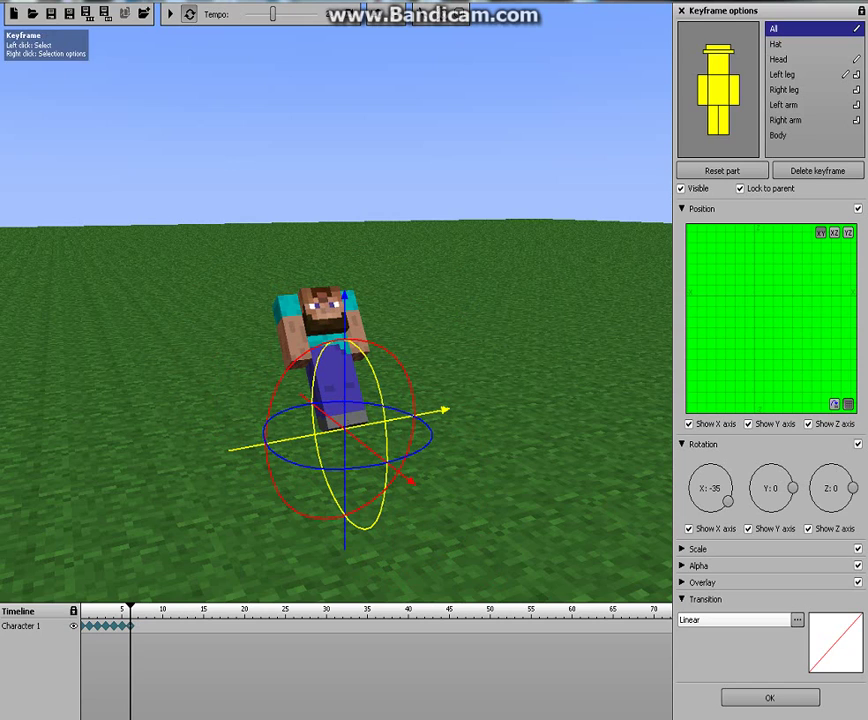
pyautogui.click(138, 626)
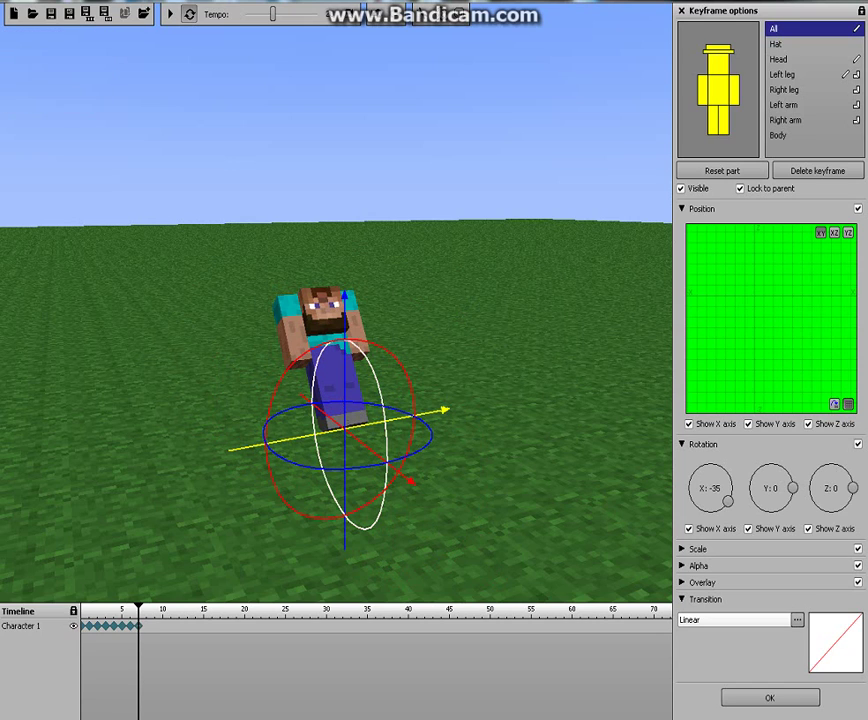
pyautogui.moveTo(400, 474); pyautogui.dragTo(388, 464)
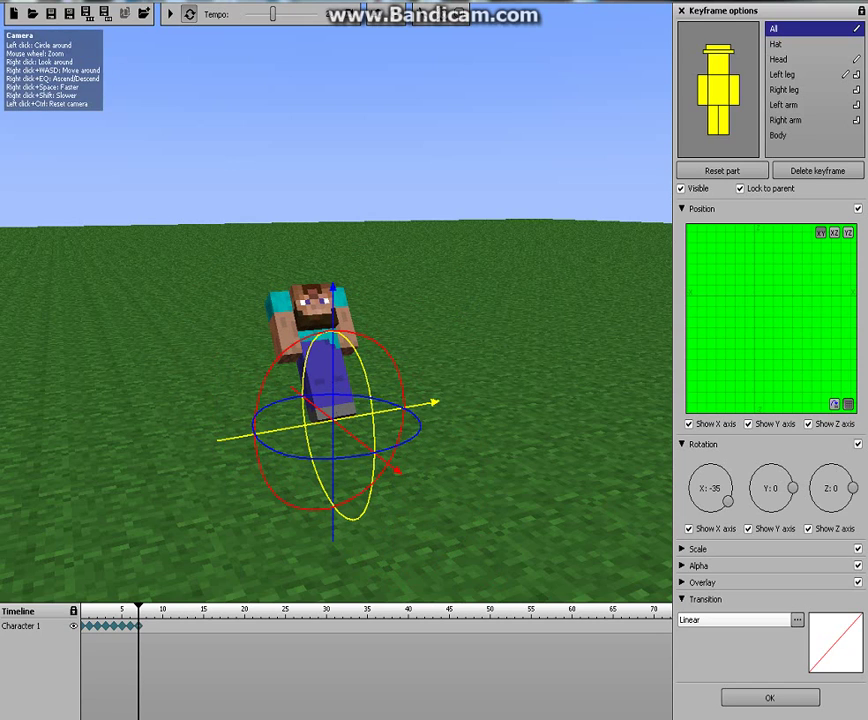
# Add a keyframe at frame 8 that raises the whole character off the ground and moves it farther back, and deselect it.
pyautogui.click(147, 626)
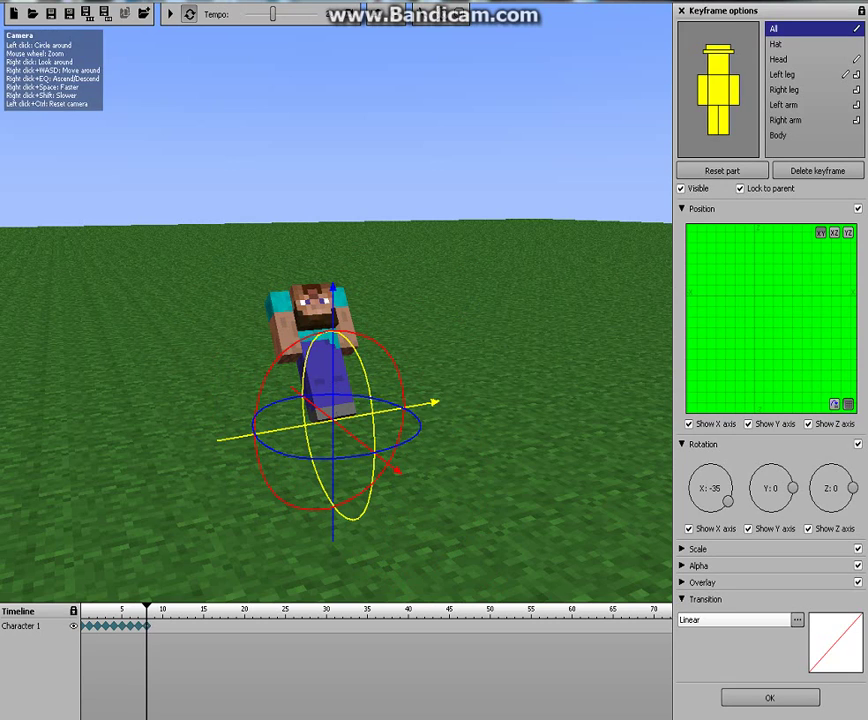
pyautogui.moveTo(333, 291); pyautogui.dragTo(333, 238)
pyautogui.moveTo(333, 225); pyautogui.dragTo(333, 232)
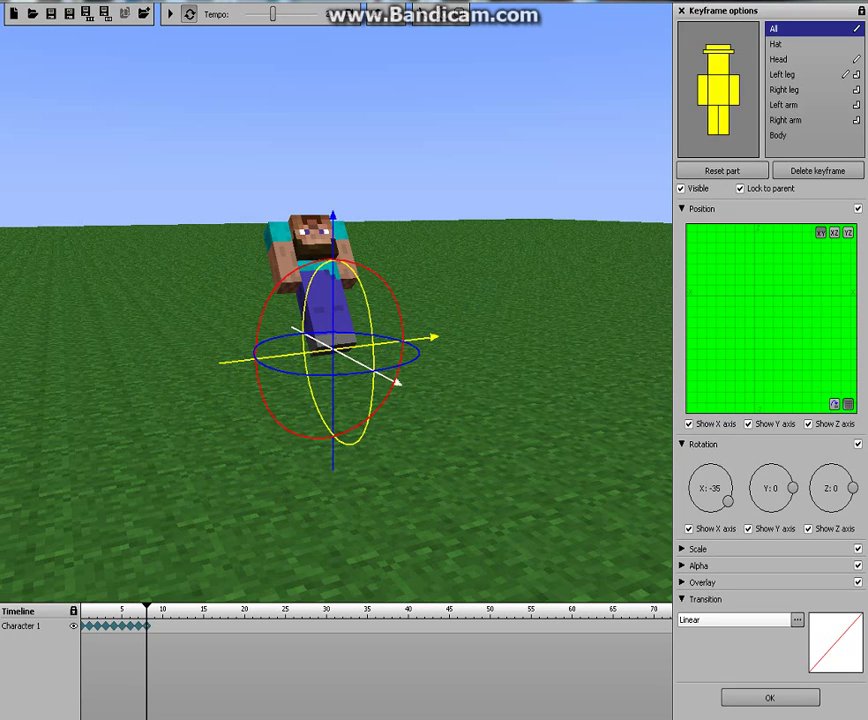
pyautogui.moveTo(394, 380); pyautogui.dragTo(362, 364)
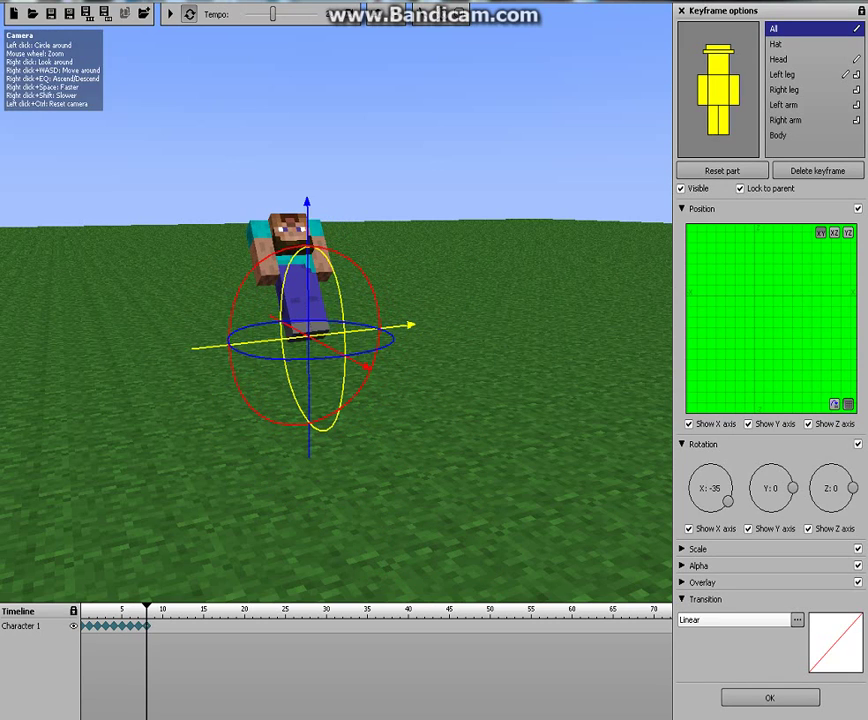
pyautogui.click(148, 648)
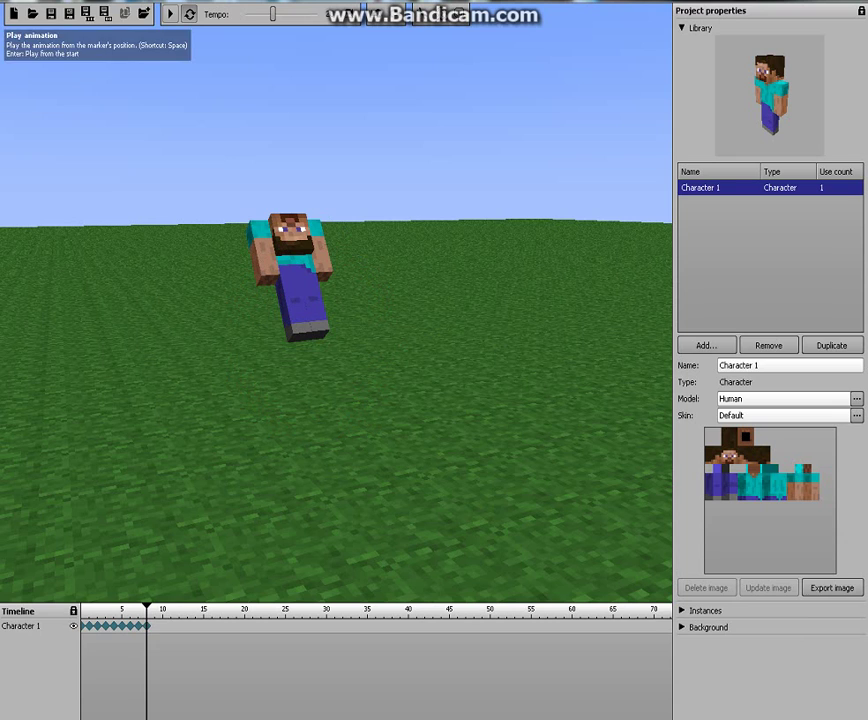
# Preview the looping animation at the current tempo, at the slowest tempo and at the fastest tempo, pausing after each run.
pyautogui.click(170, 14)
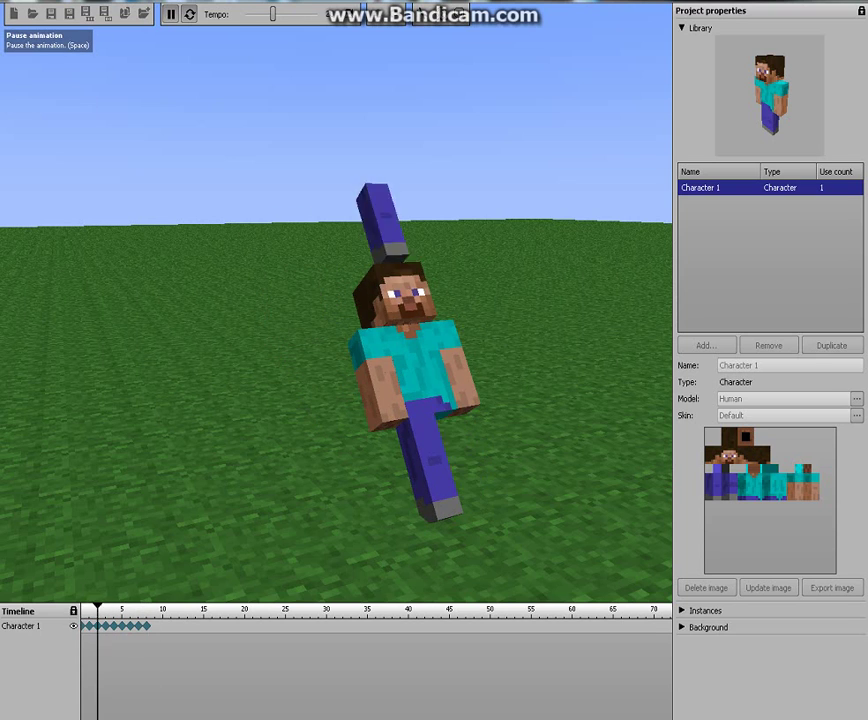
pyautogui.click(170, 14)
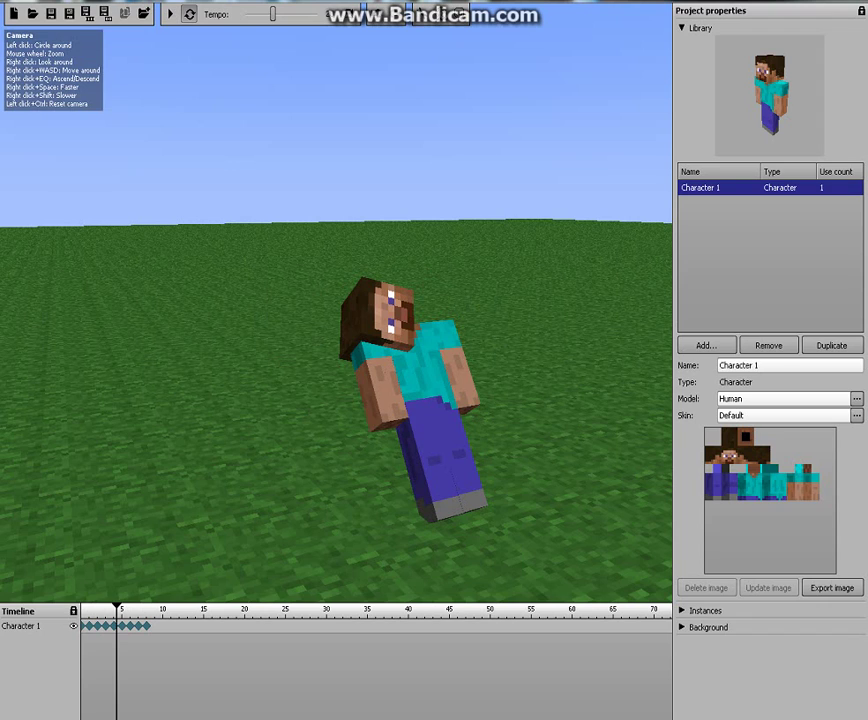
pyautogui.moveTo(254, 14); pyautogui.dragTo(245, 14)
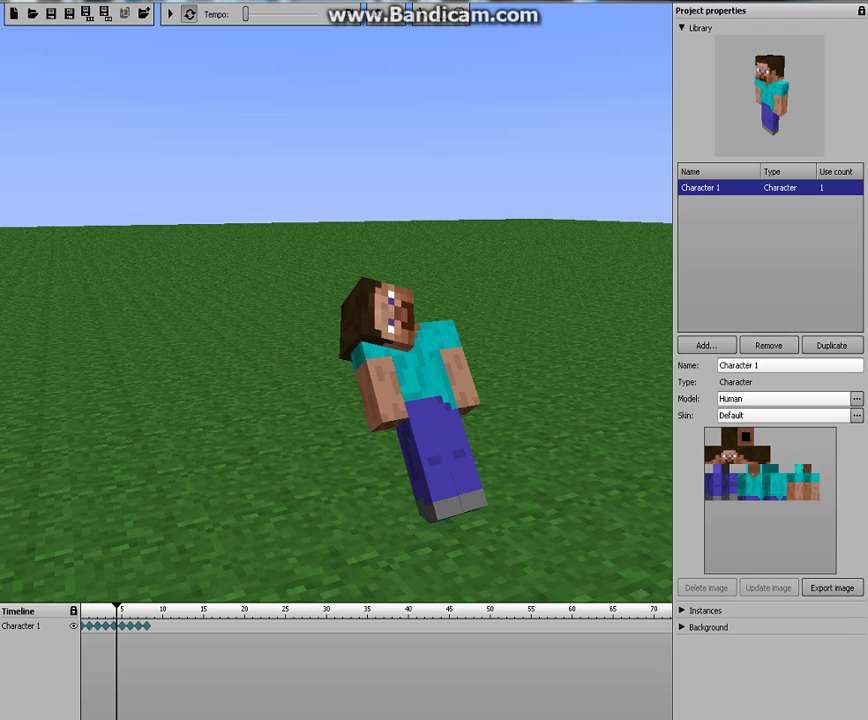
pyautogui.click(171, 14)
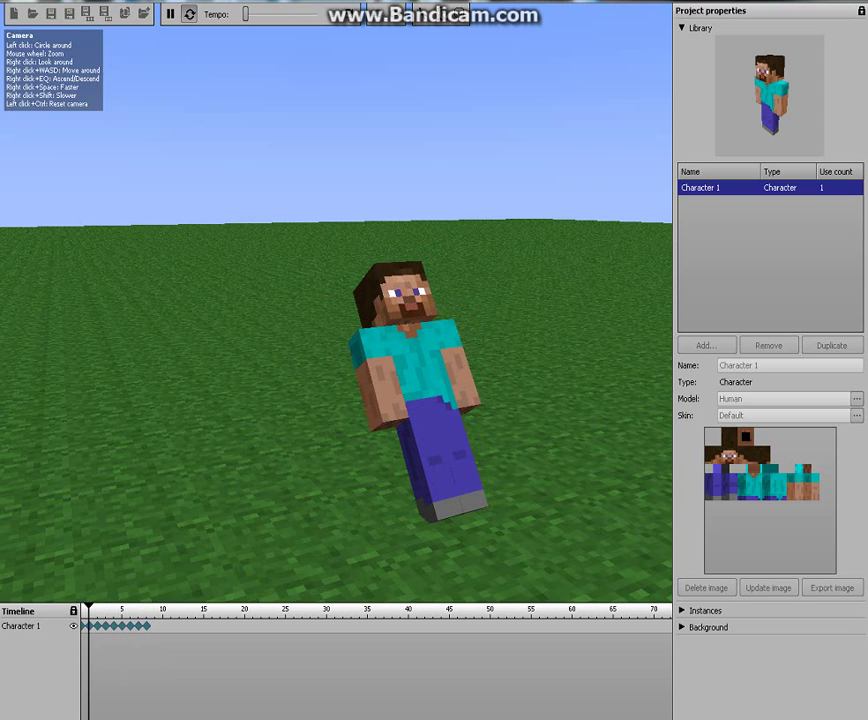
pyautogui.click(170, 14)
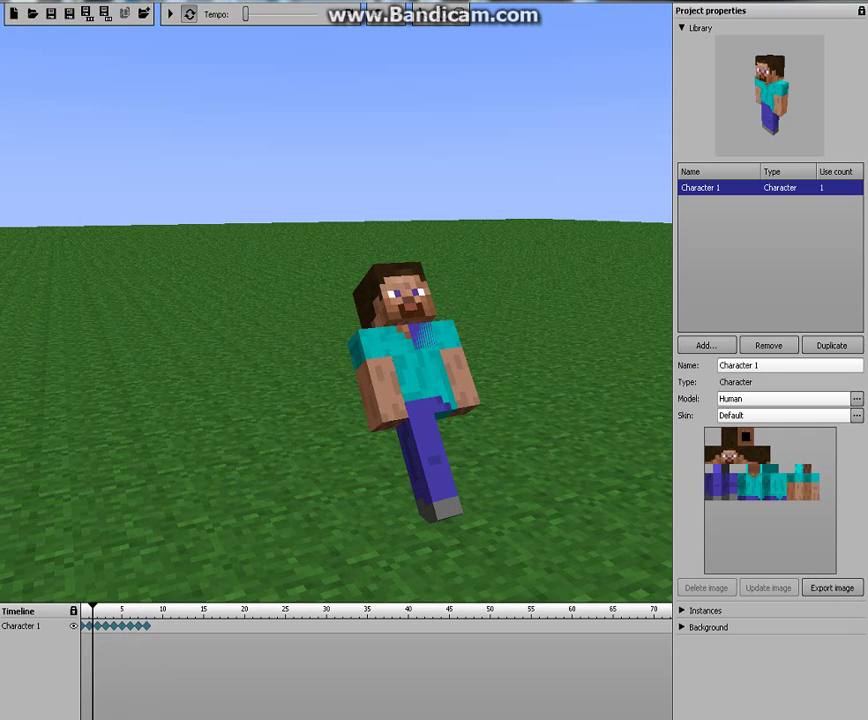
pyautogui.moveTo(246, 14); pyautogui.dragTo(317, 14)
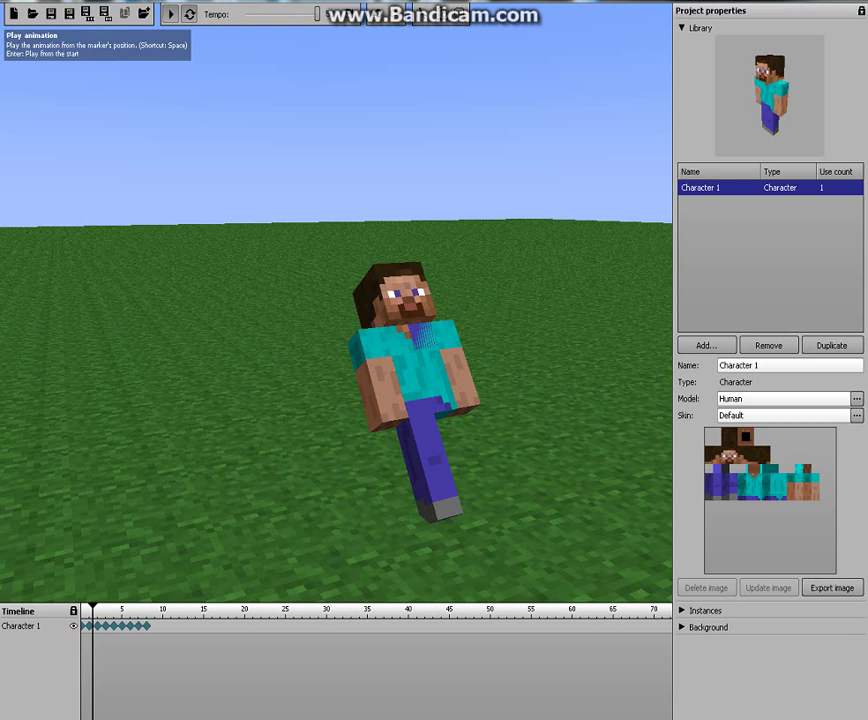
pyautogui.click(170, 14)
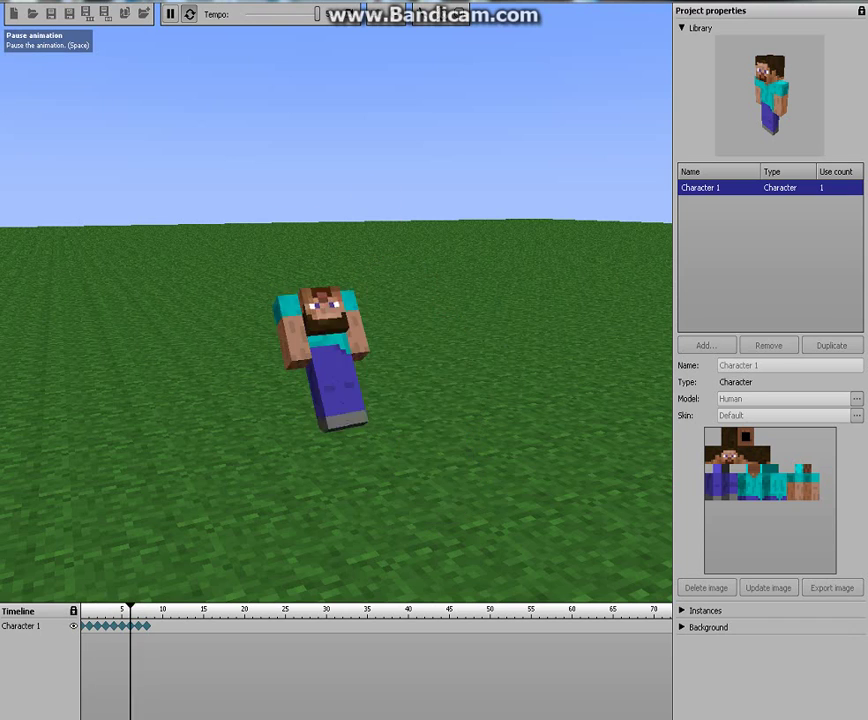
pyautogui.click(170, 14)
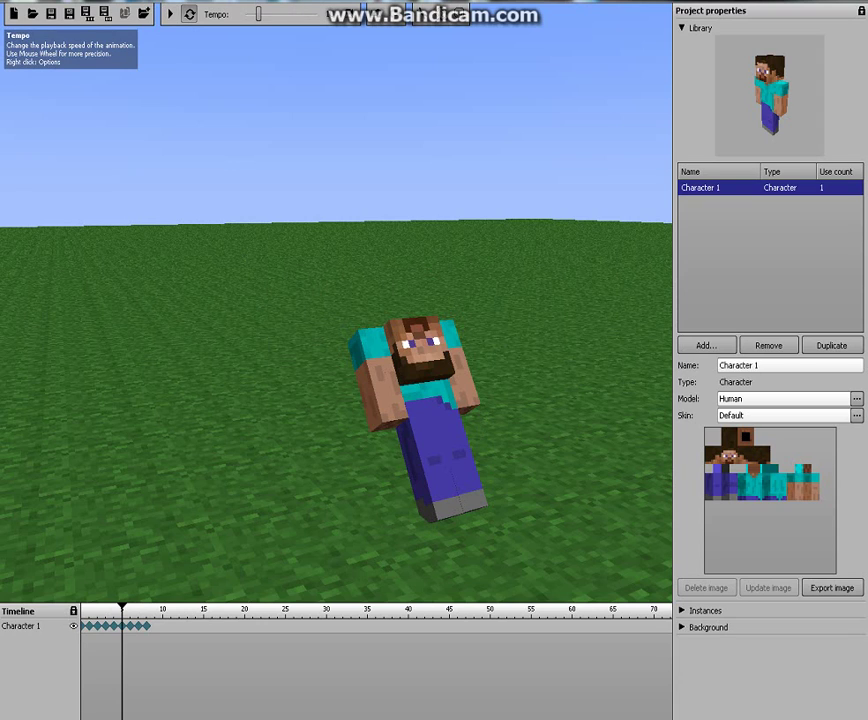
# Add another keyframe for Character 1 at frame 9, continuing from the pose at frame 8.
pyautogui.click(147, 625)
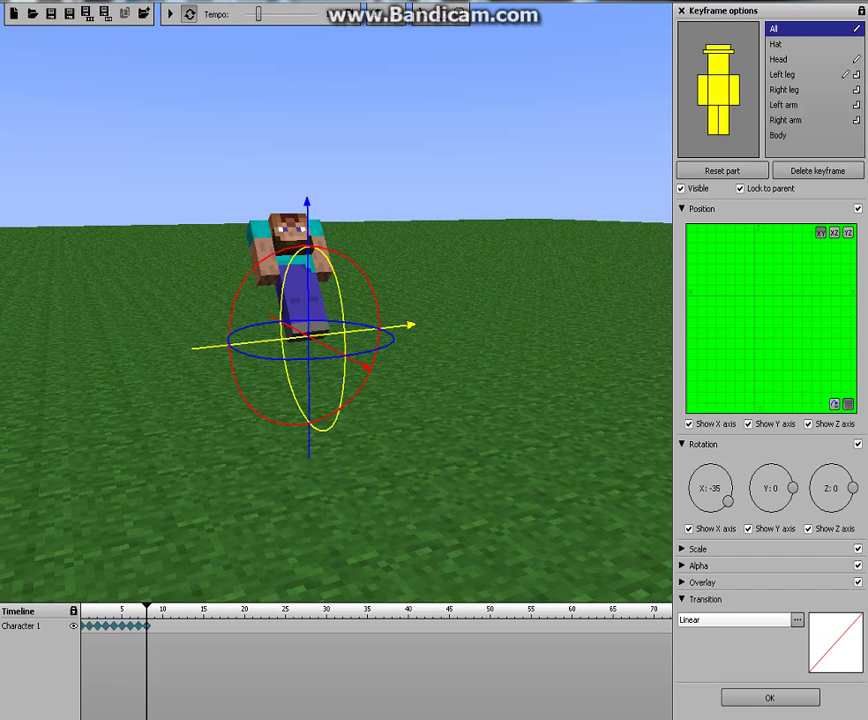
pyautogui.click(155, 626)
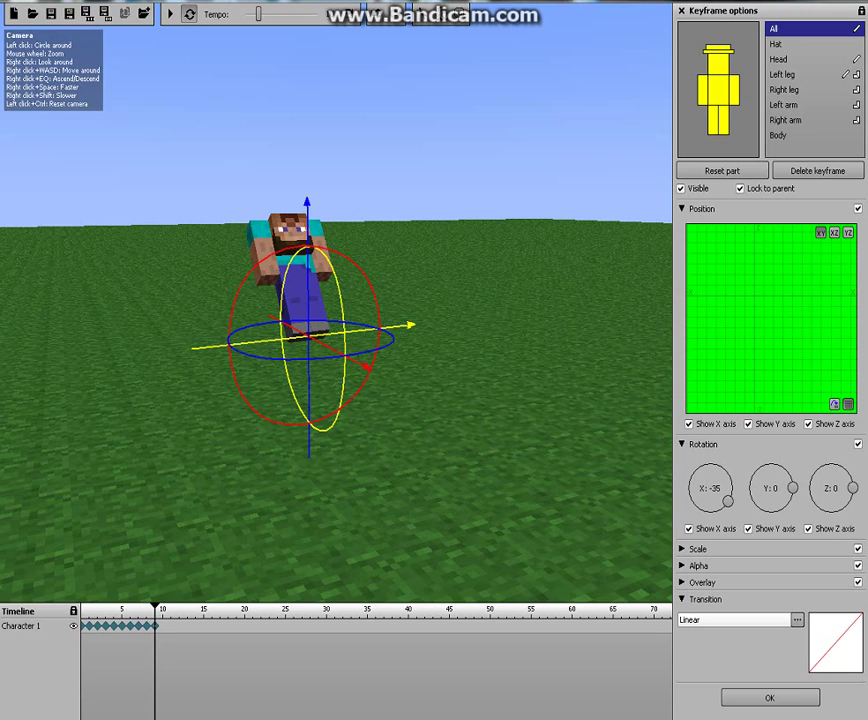
# Start a new animation without saving the current one, and add a light to its library.
pyautogui.click(14, 12)
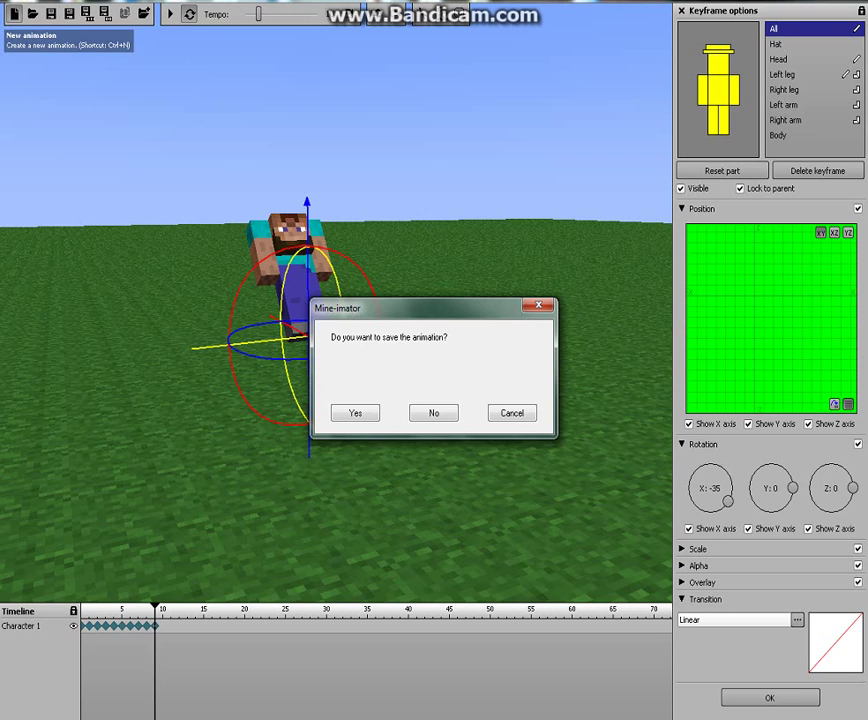
pyautogui.click(434, 413)
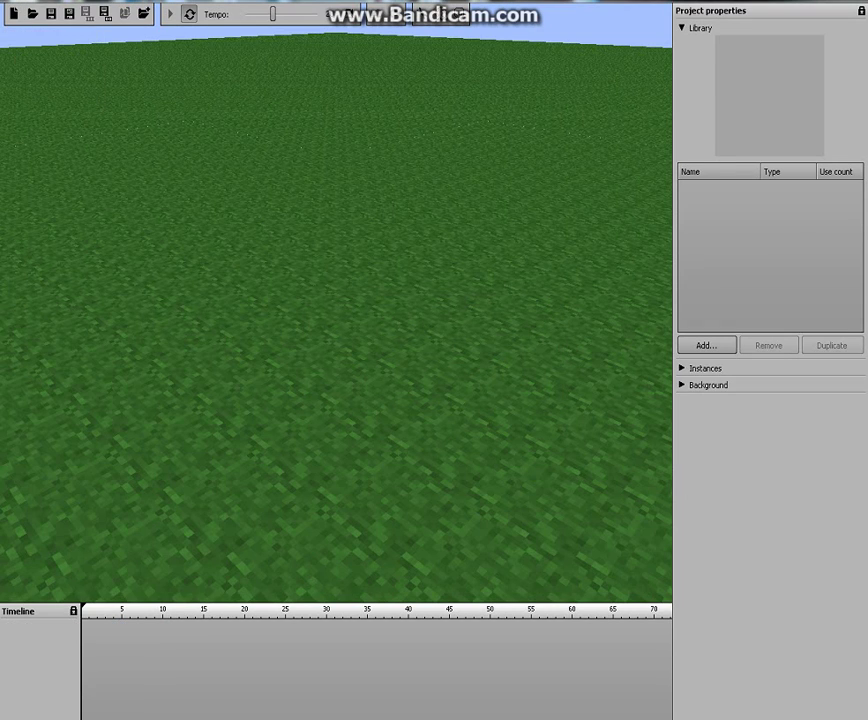
pyautogui.click(707, 345)
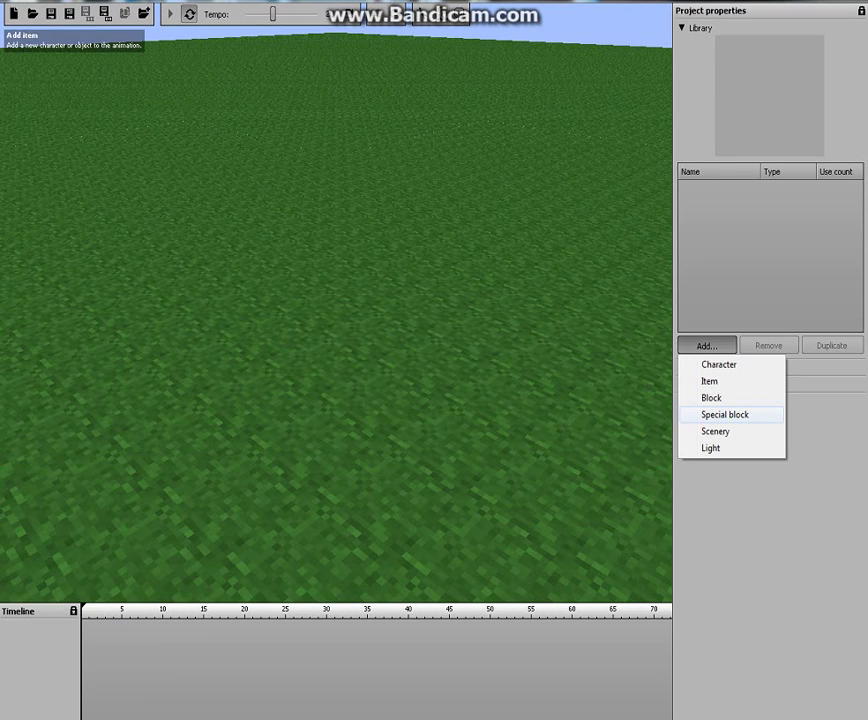
pyautogui.click(711, 448)
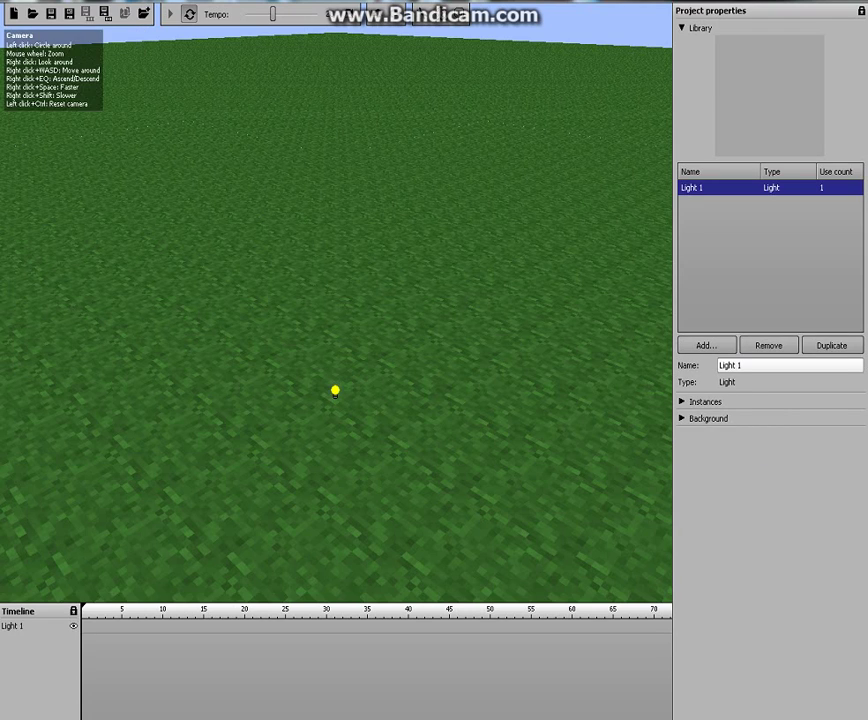
# Expand the Background and Instances settings and select the Light 1 instance.
pyautogui.click(681, 418)
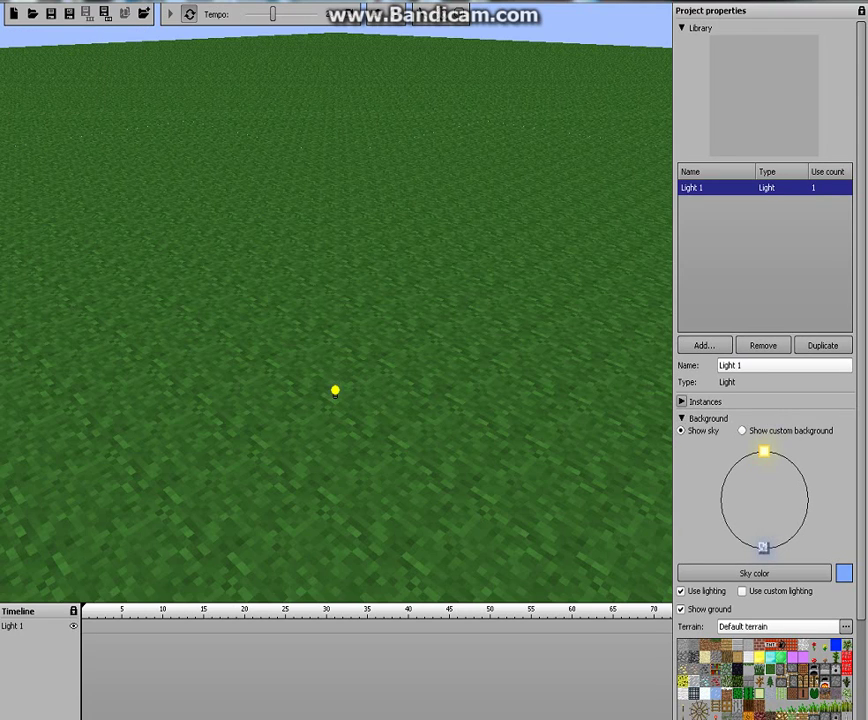
pyautogui.click(681, 401)
pyautogui.click(700, 430)
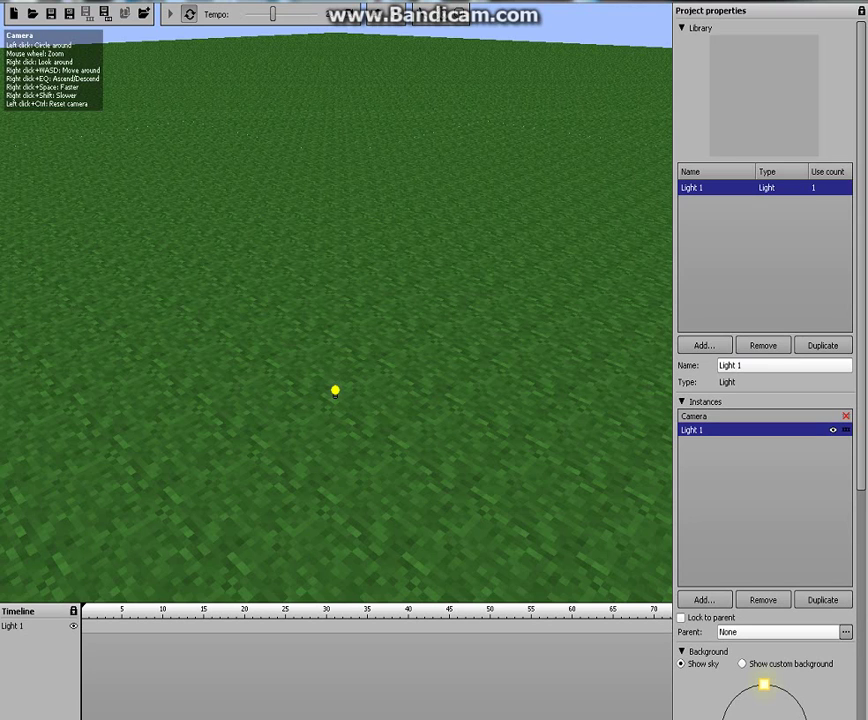
# Look around the new scene from the ground up to the sky, and examine the background and terrain settings.
pyautogui.moveTo(335, 330); pyautogui.dragTo(340, 180)
pyautogui.moveTo(336, 300); pyautogui.dragTo(340, 210, button='right')
pyautogui.press('w')
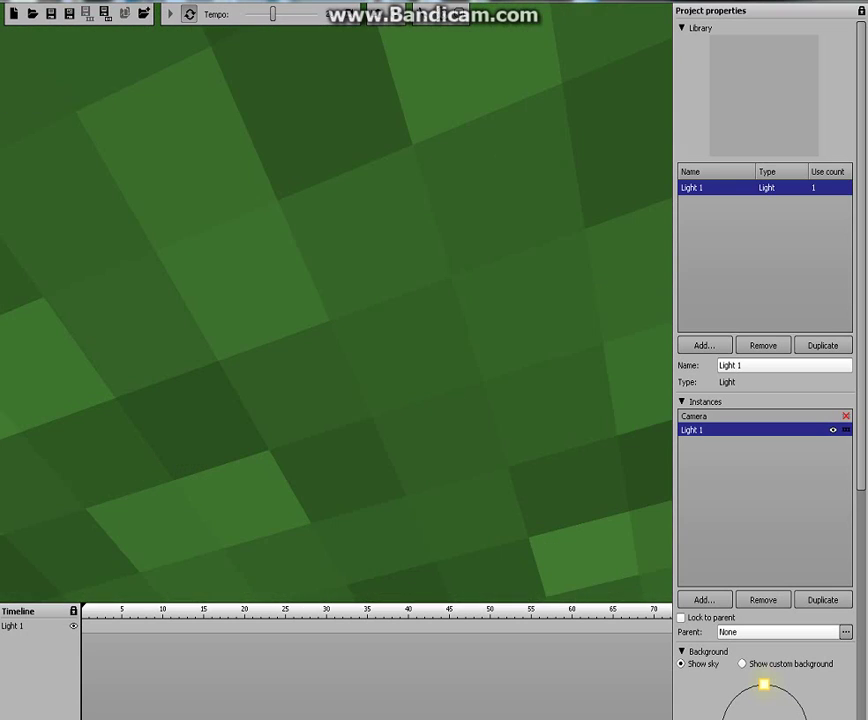
pyautogui.moveTo(336, 300); pyautogui.dragTo(336, 304, button='right')
pyautogui.press('w')
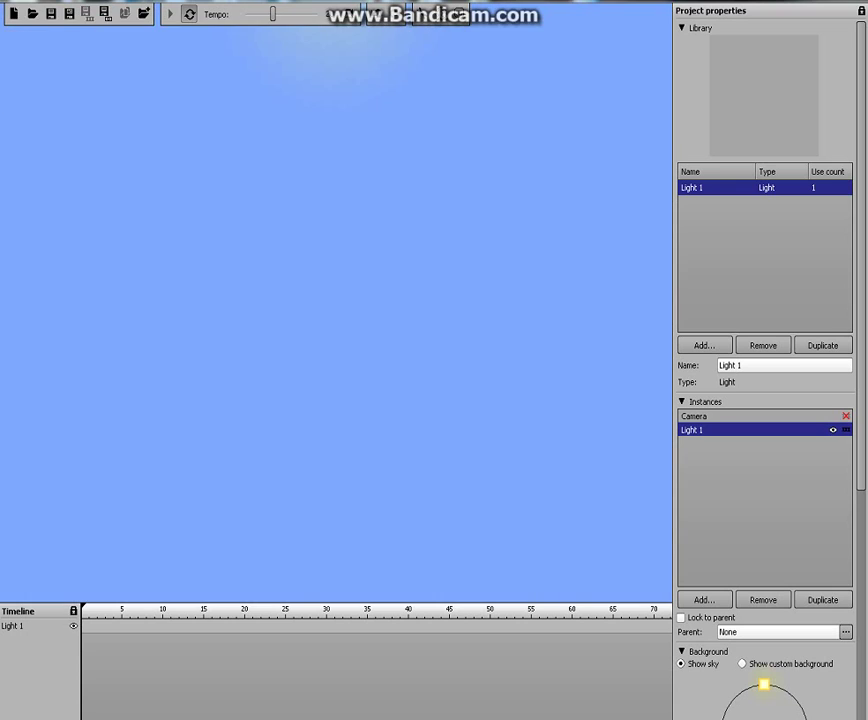
pyautogui.scroll(-10, 765, 450)
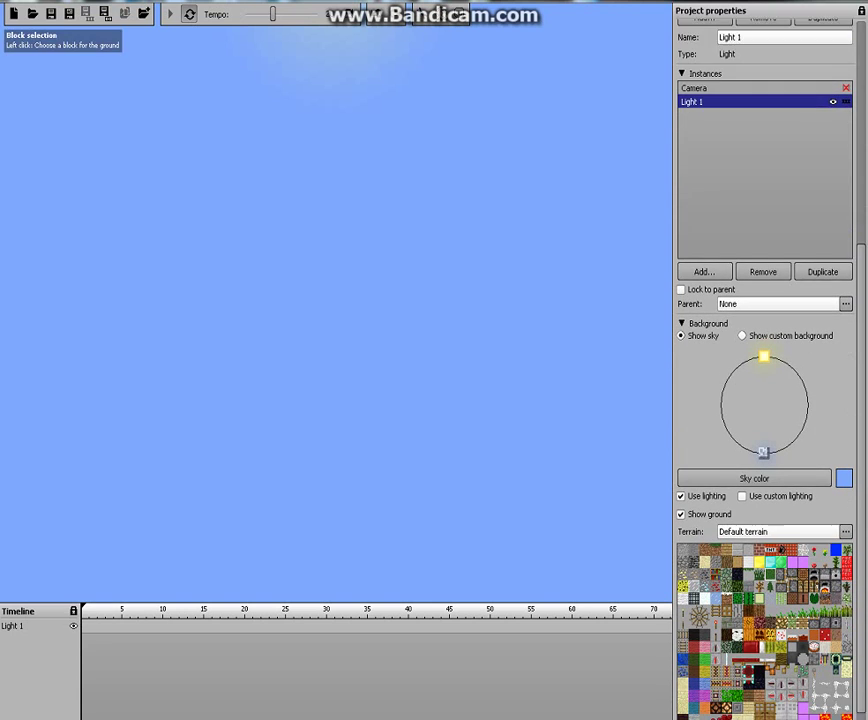
# Rotate the sun down around the background's sky dial to turn the scene to night.
pyautogui.moveTo(336, 300); pyautogui.dragTo(336, 350, button='right')
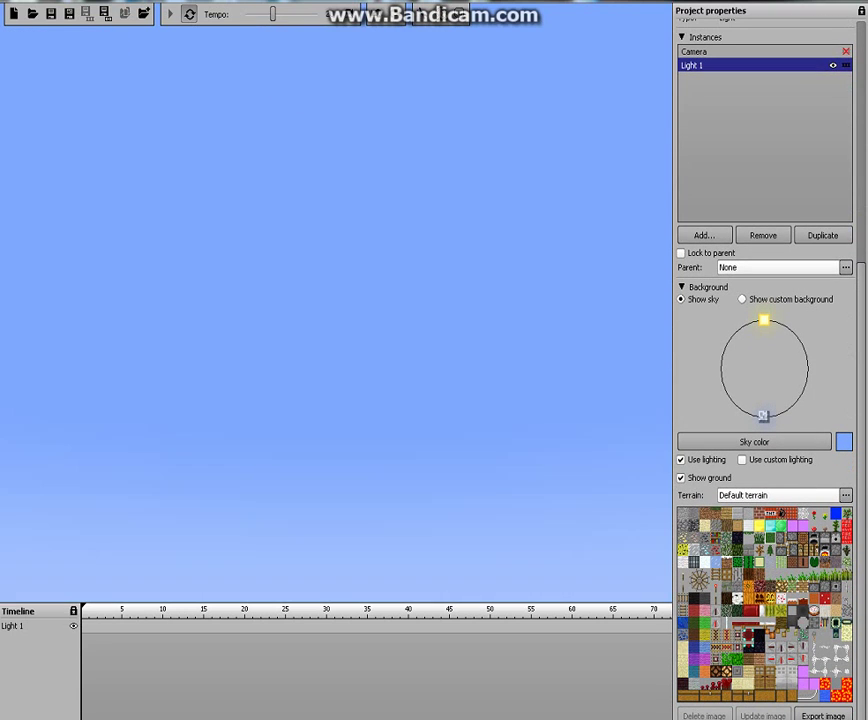
pyautogui.moveTo(335, 405); pyautogui.dragTo(335, 278)
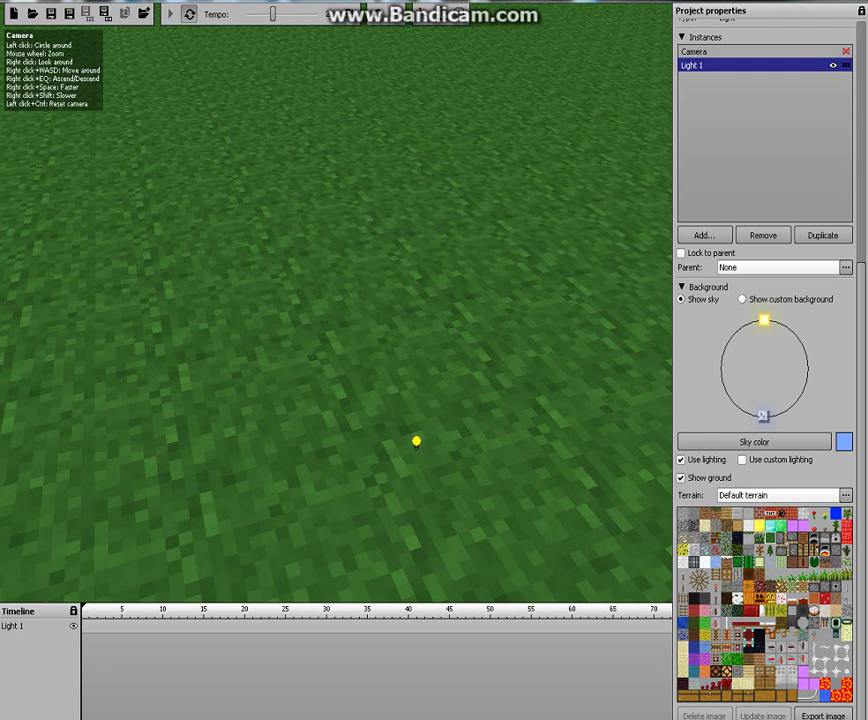
pyautogui.moveTo(764, 320); pyautogui.dragTo(799, 397)
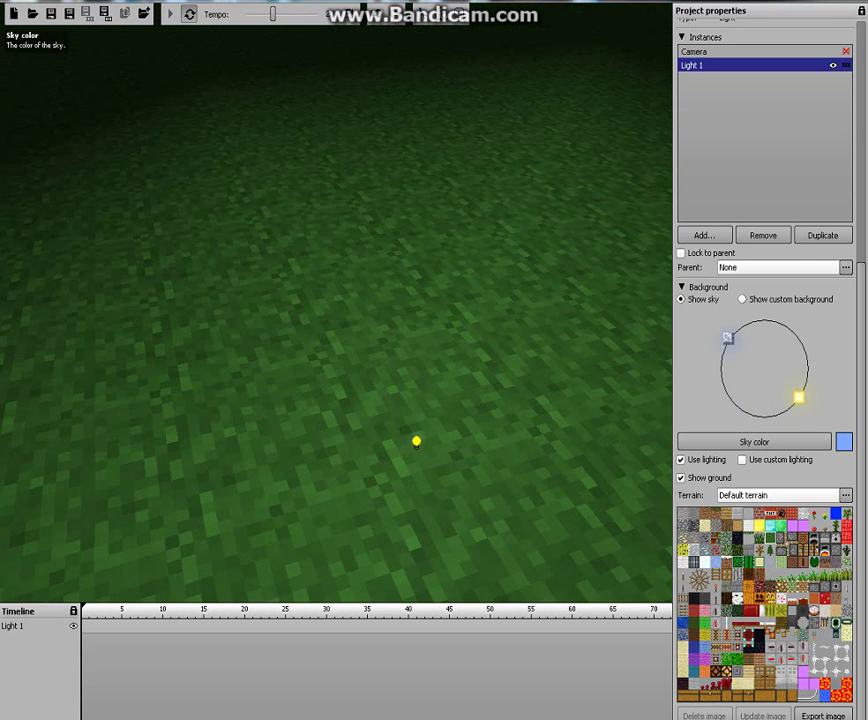
# Set the sky color to red, and rotate the sun back up near the top of the sky dial for daylight.
pyautogui.click(754, 441)
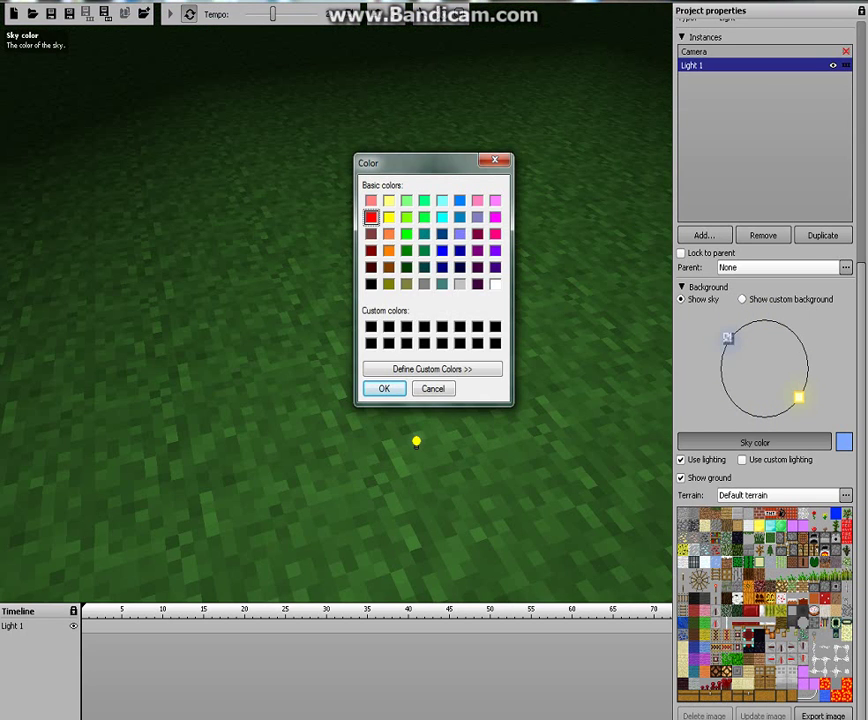
pyautogui.press('Return')
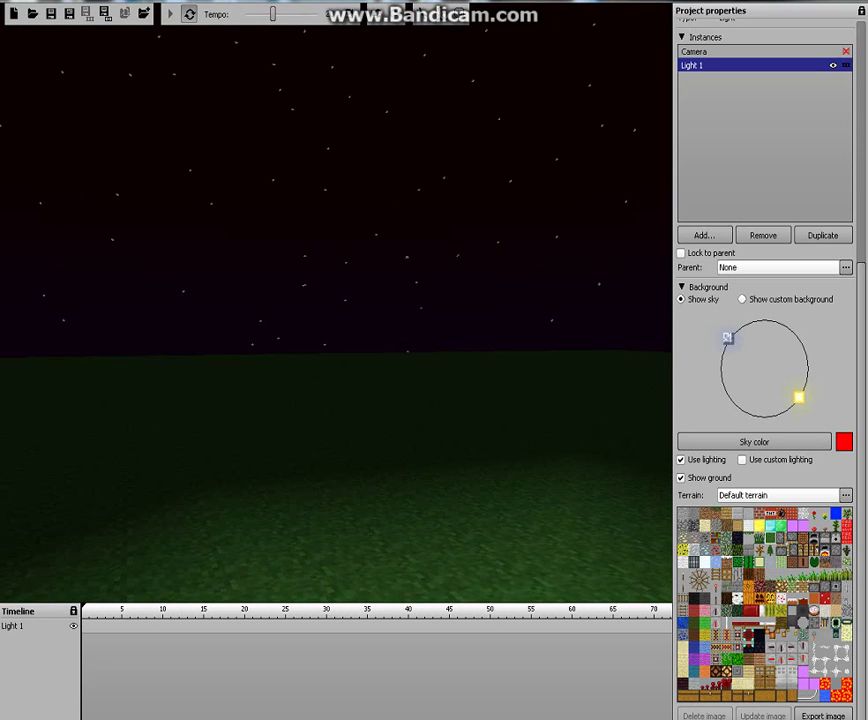
pyautogui.moveTo(760, 416); pyautogui.dragTo(747, 323)
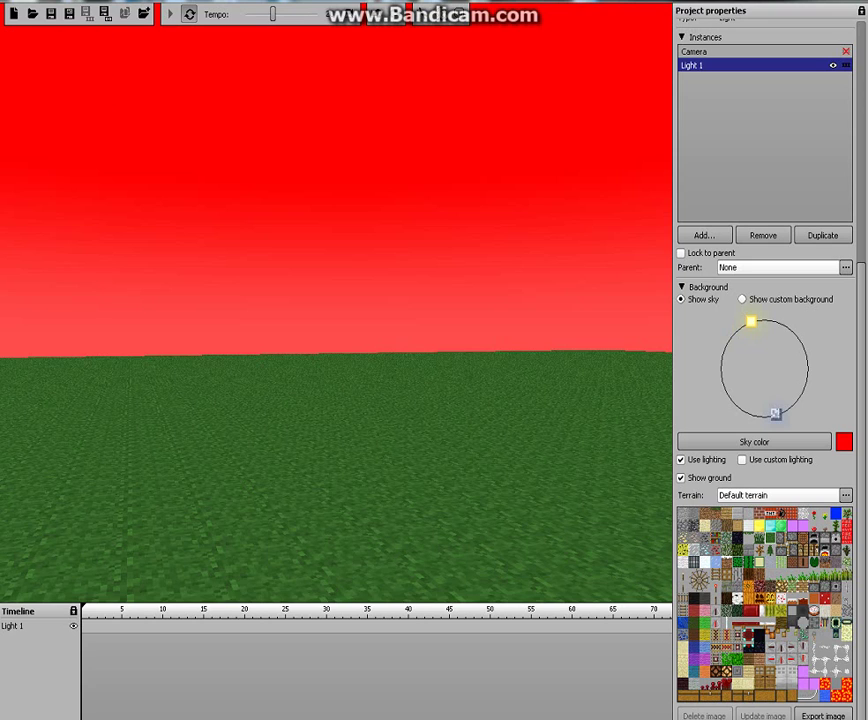
# Try ground blocks including emerald ore, diamond ore and TNT, and settle on the white redstone-dust texture.
pyautogui.click(716, 623)
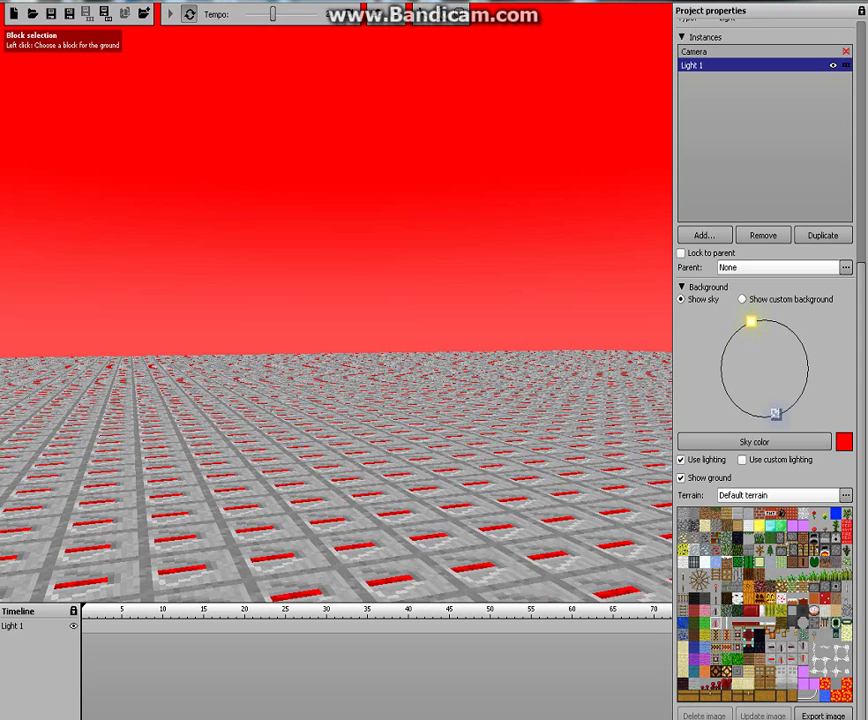
pyautogui.click(803, 635)
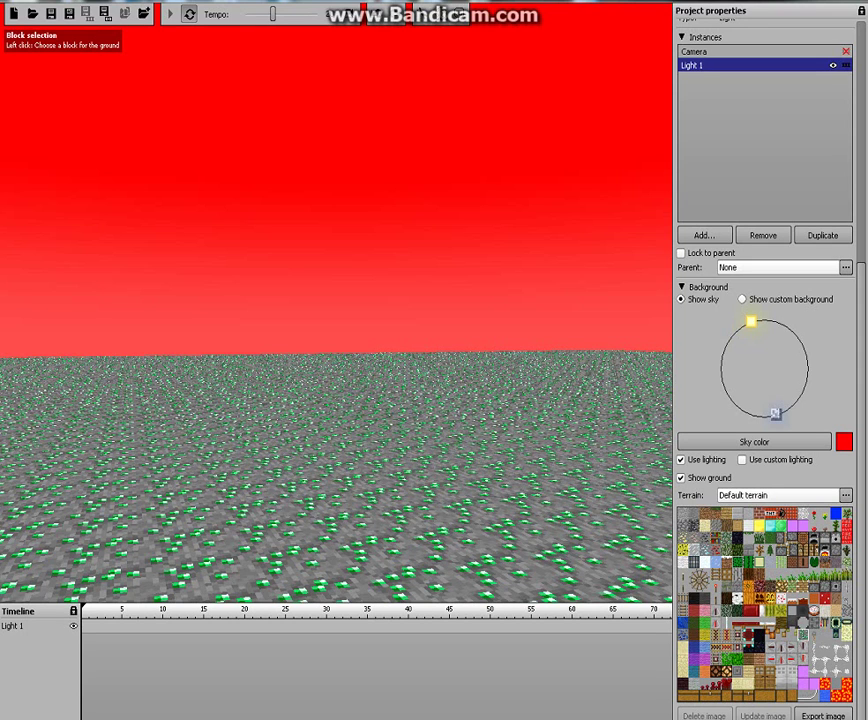
pyautogui.click(704, 562)
pyautogui.click(704, 550)
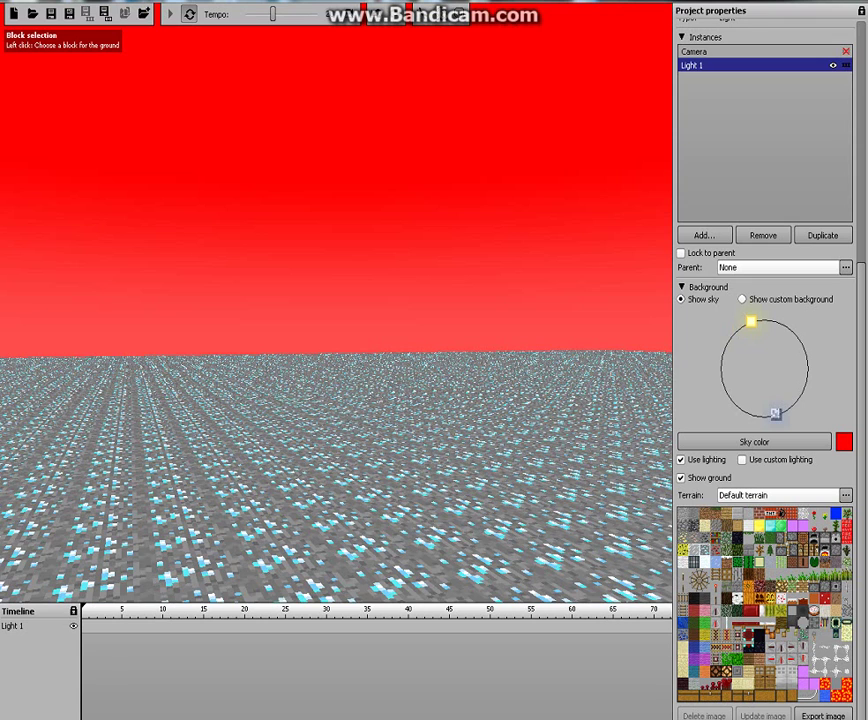
pyautogui.click(846, 529)
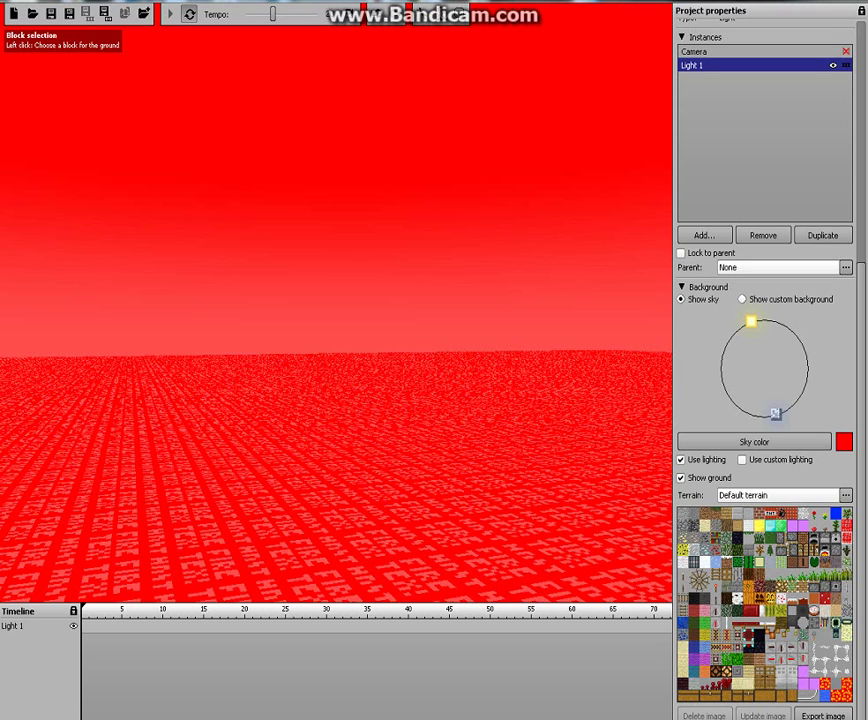
pyautogui.click(792, 513)
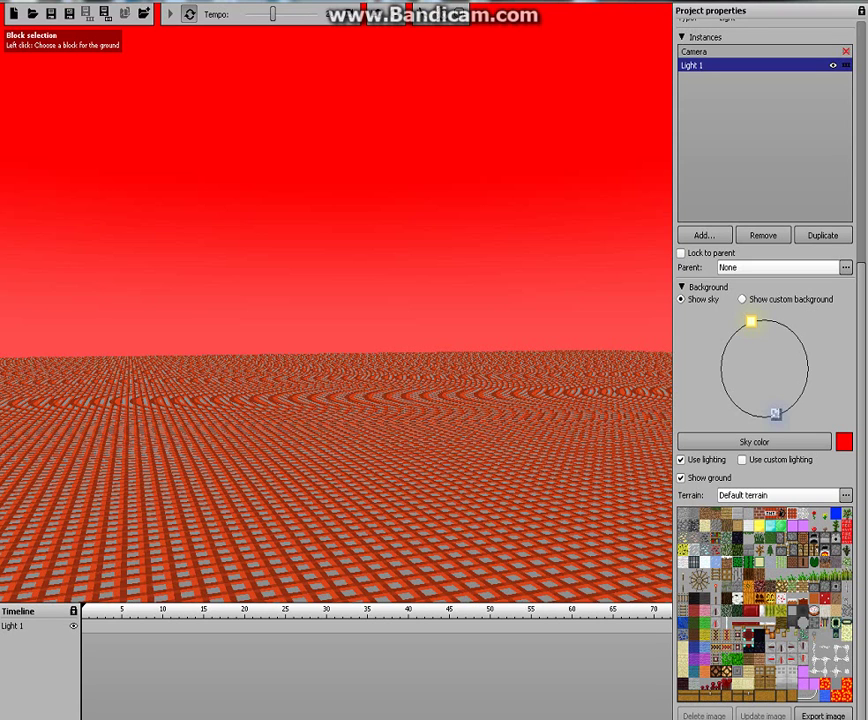
pyautogui.click(770, 513)
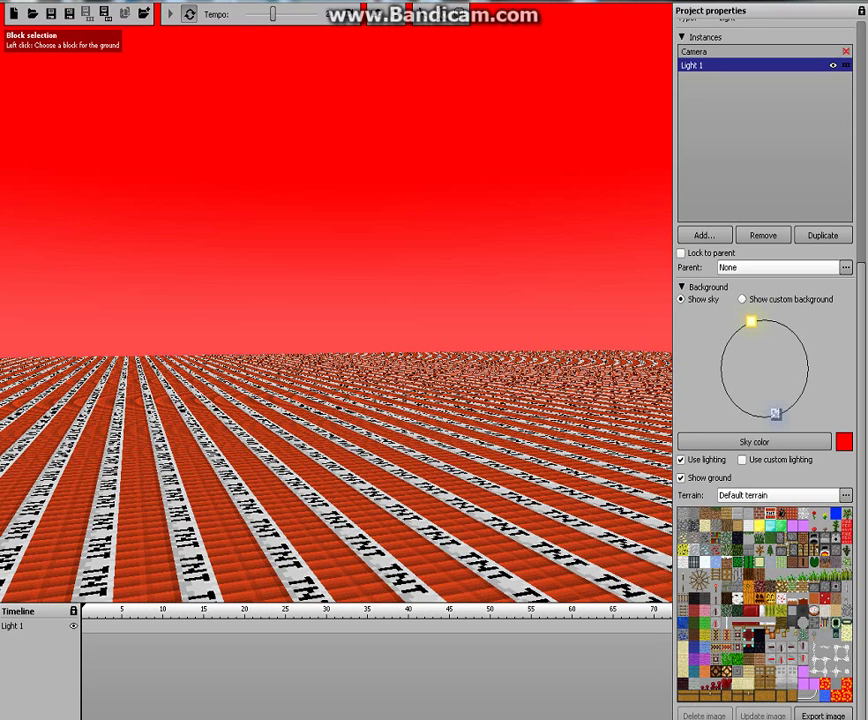
pyautogui.click(825, 658)
pyautogui.click(836, 658)
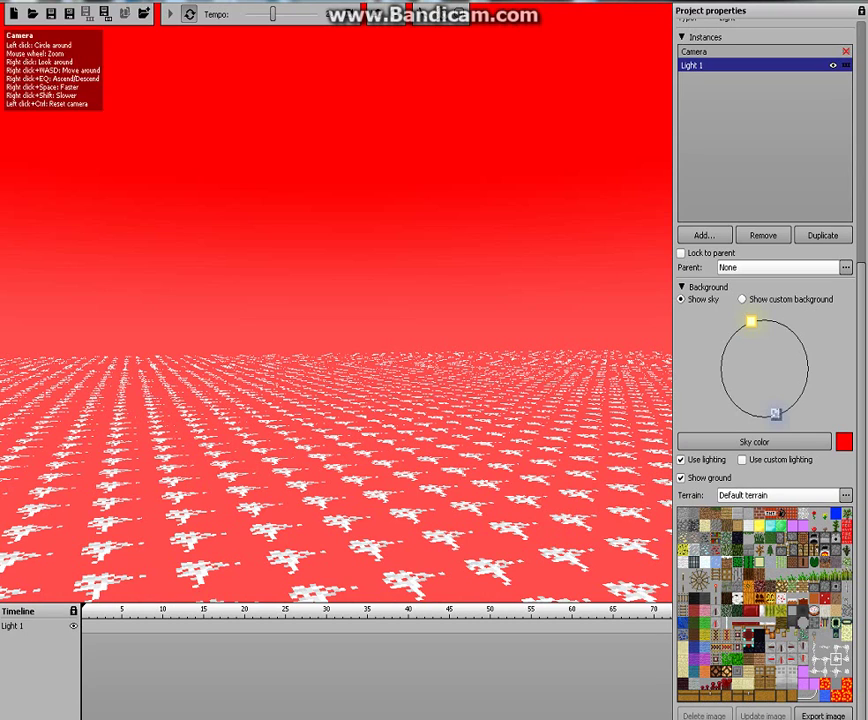
# Remove Light 1 from the library and add a Grass block to the animation.
pyautogui.click(682, 37)
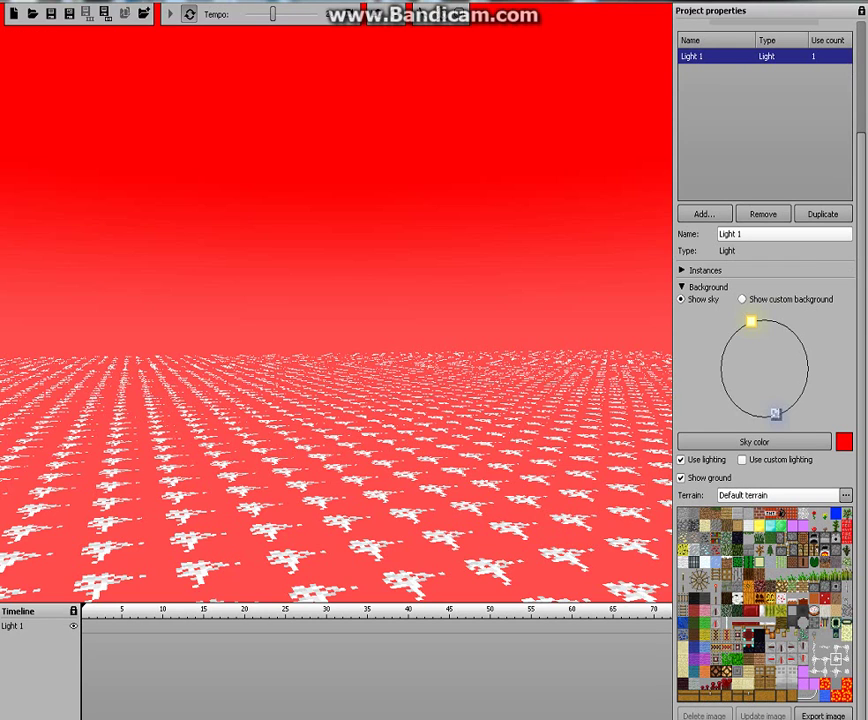
pyautogui.click(763, 214)
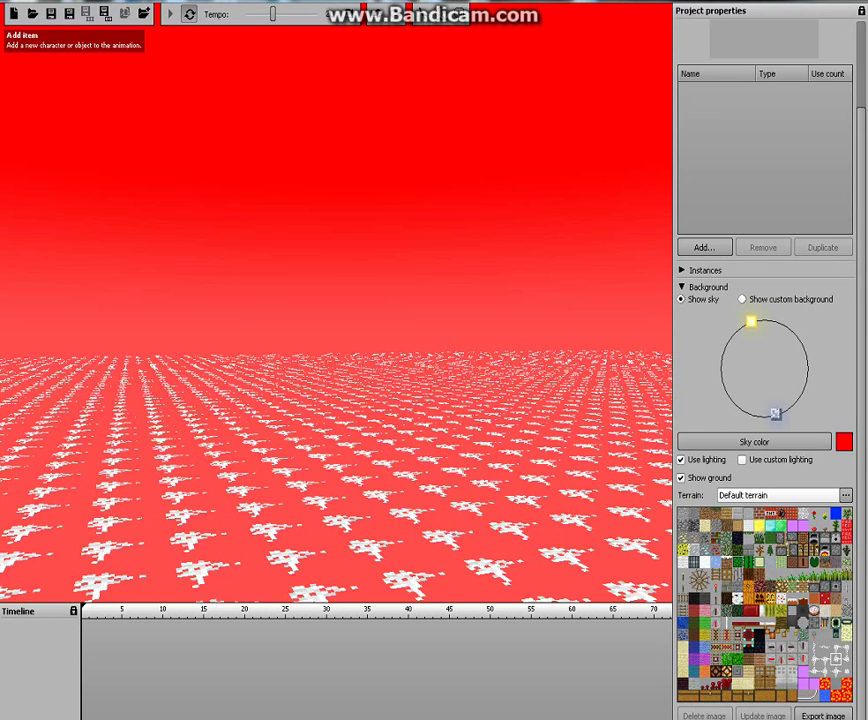
pyautogui.click(705, 247)
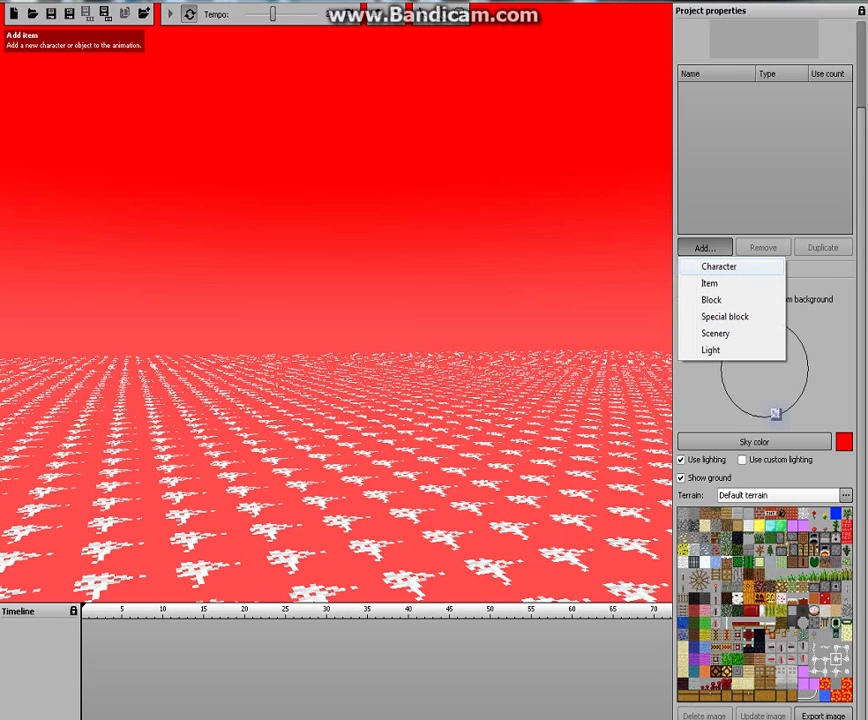
pyautogui.click(712, 300)
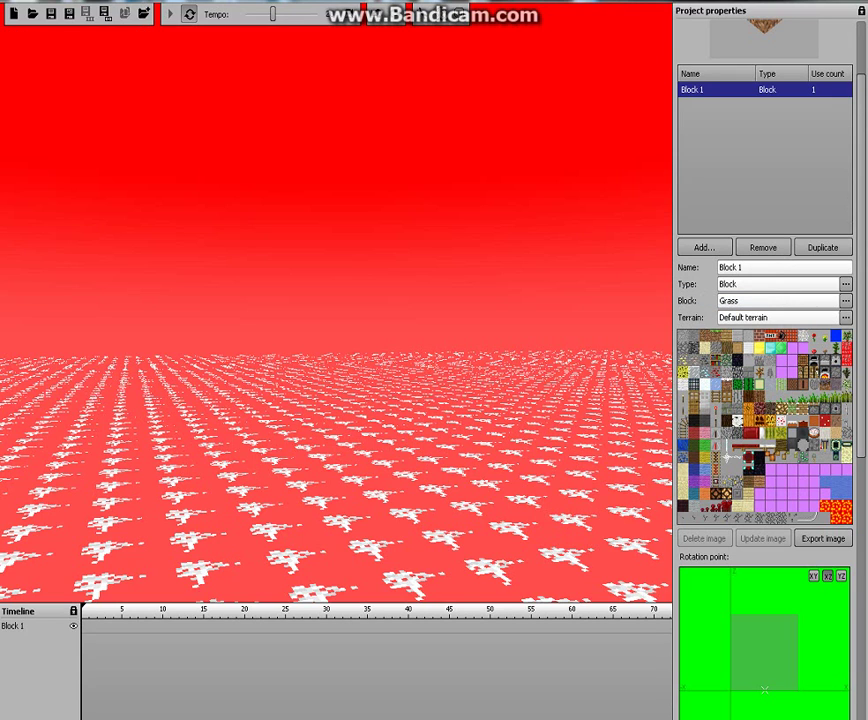
pyautogui.scroll(-4, 336, 312)
pyautogui.moveTo(336, 312); pyautogui.dragTo(278, 334, button='right')
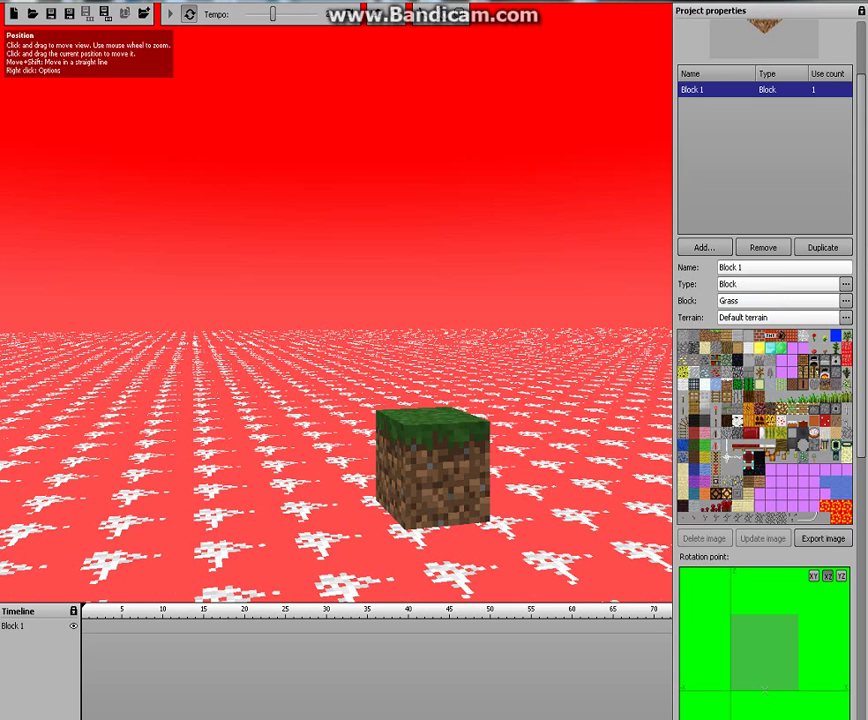
# Move Block 1's rotation point in the XZ view to below and beside the block, raising the block above the ground.
pyautogui.moveTo(764, 688)
pyautogui.mouseDown()
pyautogui.moveTo(778, 684)
pyautogui.moveTo(731, 670)
pyautogui.moveTo(752, 656)
pyautogui.moveTo(822, 659)
pyautogui.moveTo(727, 571)
pyautogui.moveTo(748, 663)
pyautogui.moveTo(753, 623)
pyautogui.mouseUp()
pyautogui.moveTo(440, 515); pyautogui.dragTo(445, 514)
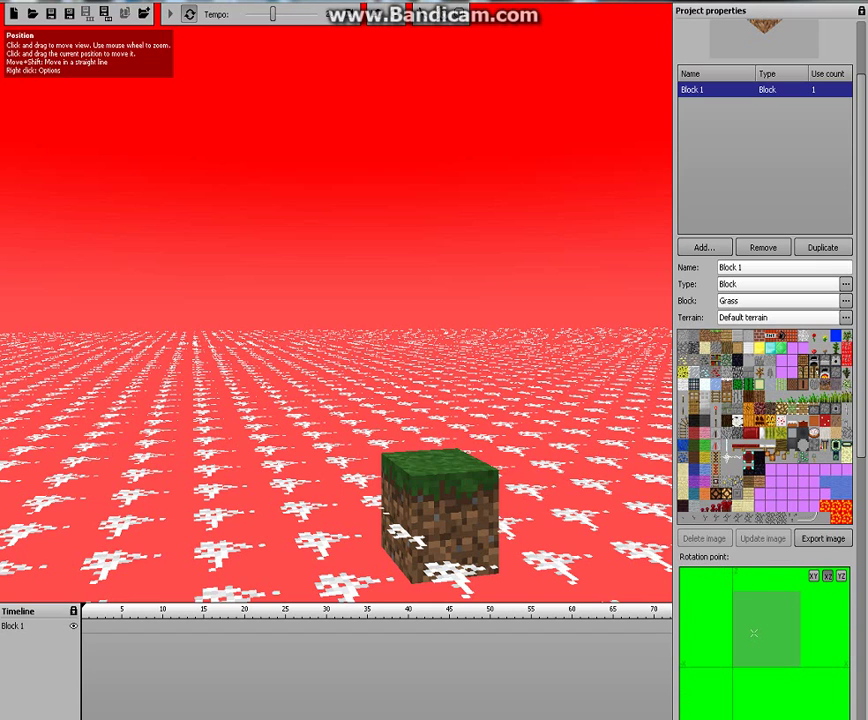
pyautogui.moveTo(754, 632)
pyautogui.mouseDown()
pyautogui.moveTo(770, 643)
pyautogui.moveTo(753, 657)
pyautogui.moveTo(749, 638)
pyautogui.mouseUp()
pyautogui.moveTo(448, 511)
pyautogui.mouseDown()
pyautogui.moveTo(437, 513)
pyautogui.moveTo(448, 434)
pyautogui.moveTo(440, 497)
pyautogui.mouseUp()
pyautogui.moveTo(754, 647); pyautogui.dragTo(758, 647)
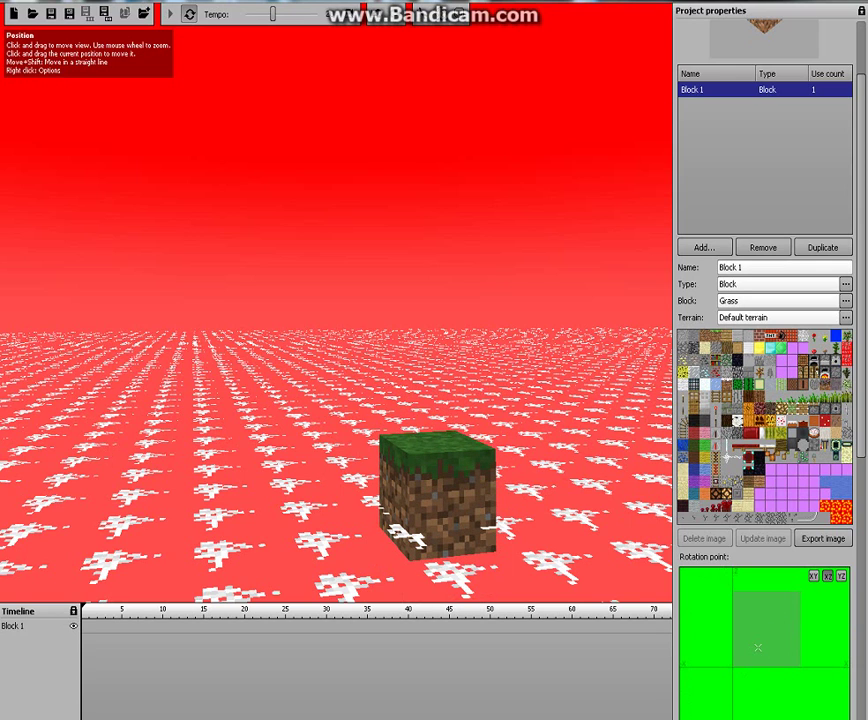
pyautogui.moveTo(440, 497); pyautogui.dragTo(431, 418)
pyautogui.moveTo(772, 702); pyautogui.dragTo(788, 709)
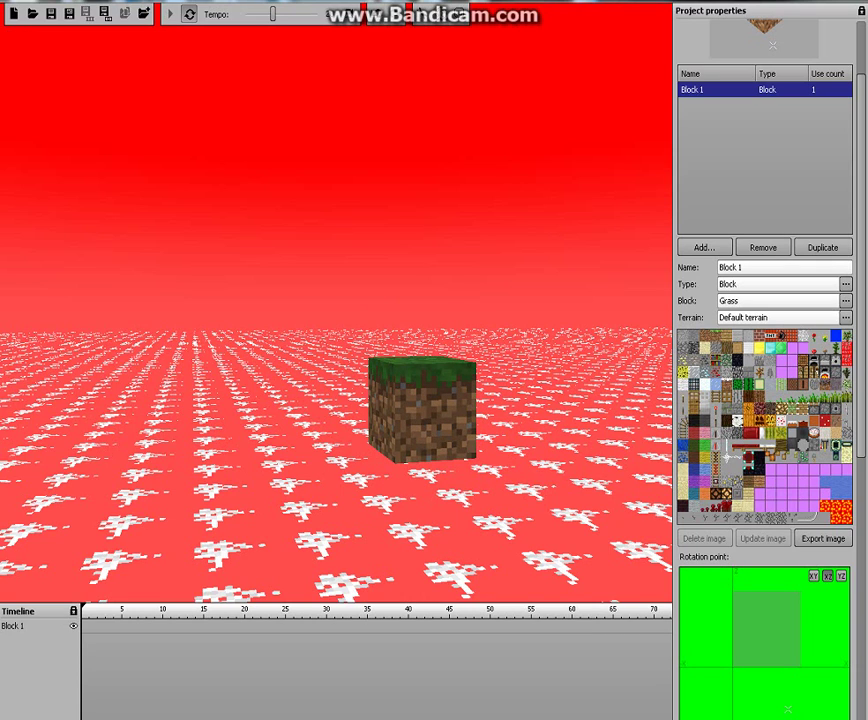
# Add three more Grass blocks to the library.
pyautogui.click(705, 247)
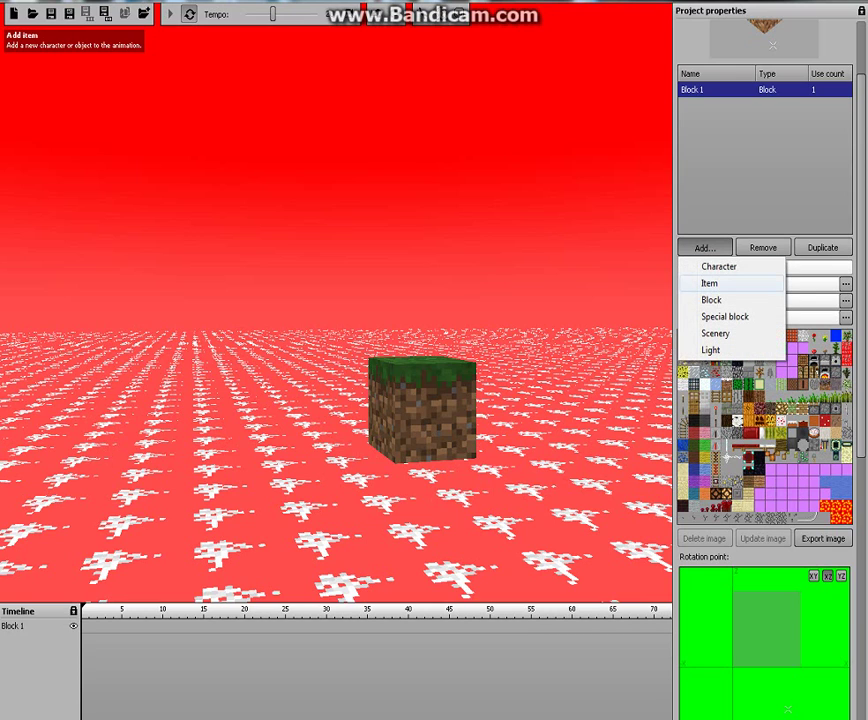
pyautogui.click(711, 300)
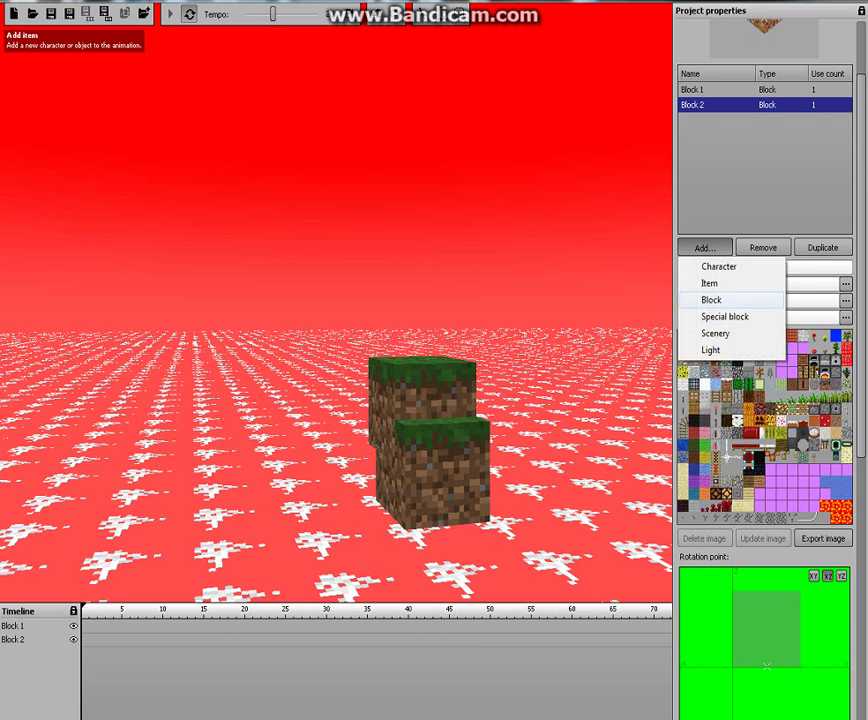
pyautogui.click(711, 300)
pyautogui.click(705, 247)
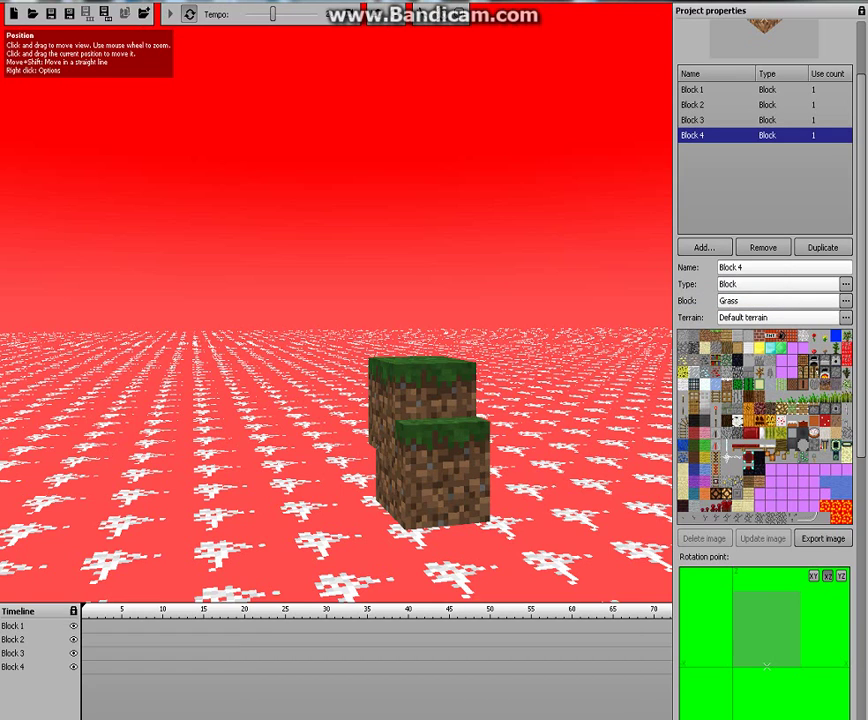
# Move the rotation points of Block 4 and Block 3 well below each block, so the blocks rise like a staircase.
pyautogui.moveTo(765, 645); pyautogui.dragTo(816, 719)
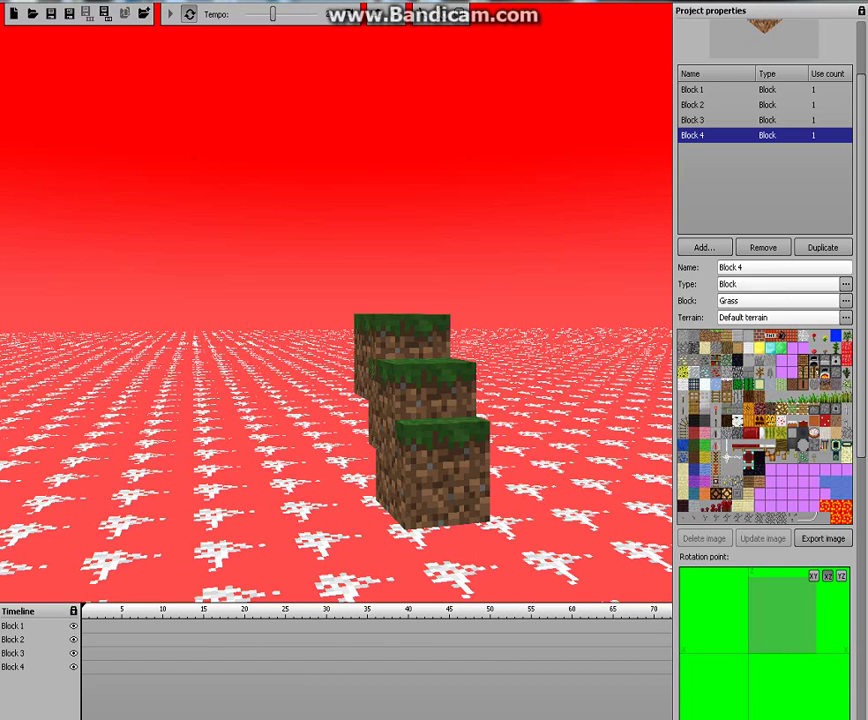
pyautogui.click(735, 120)
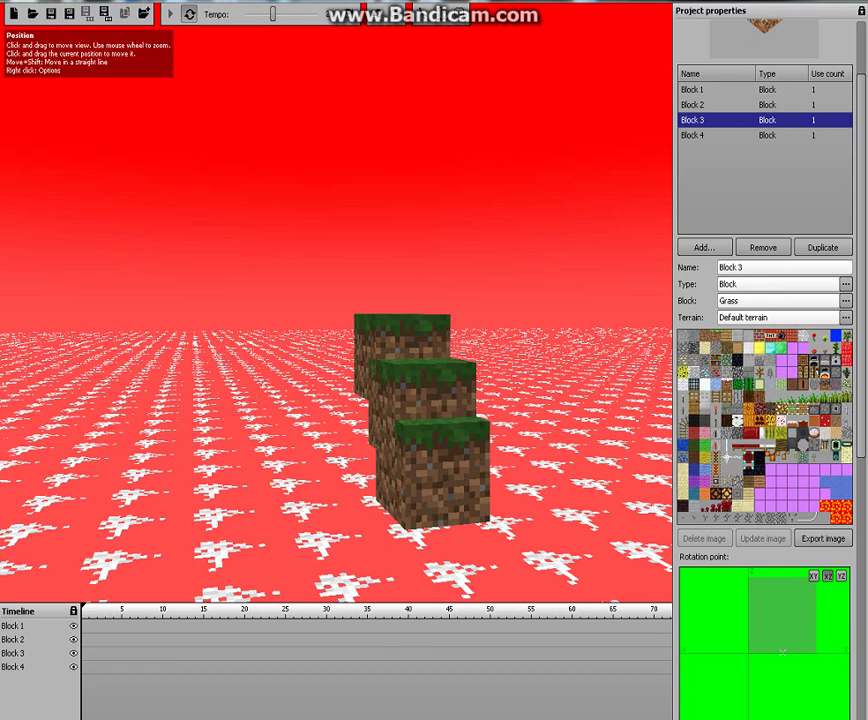
pyautogui.moveTo(785, 652); pyautogui.dragTo(817, 719)
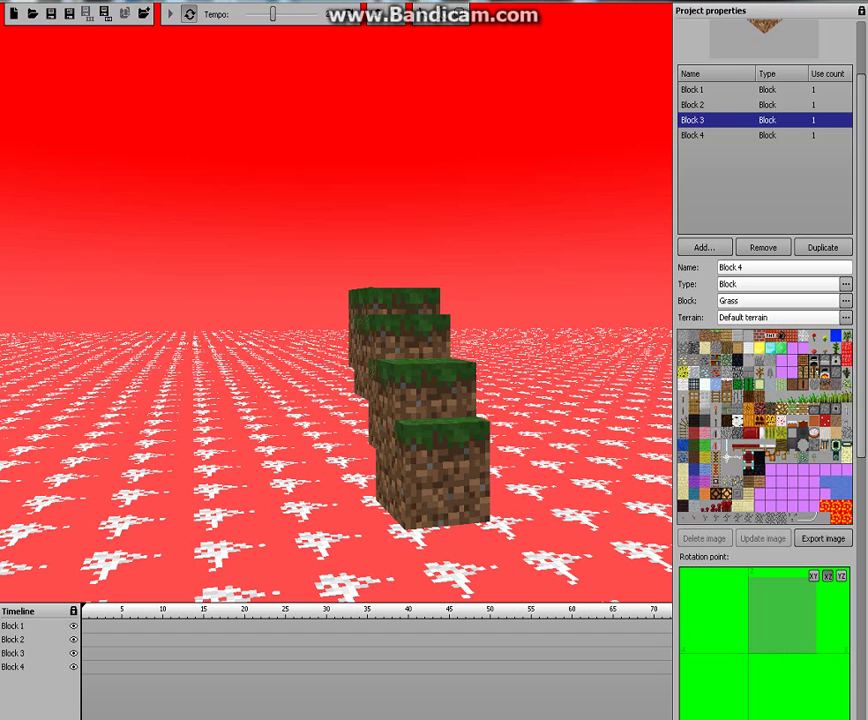
# Select Block 4, inspect its rotation point, and remove the block from the library.
pyautogui.click(735, 135)
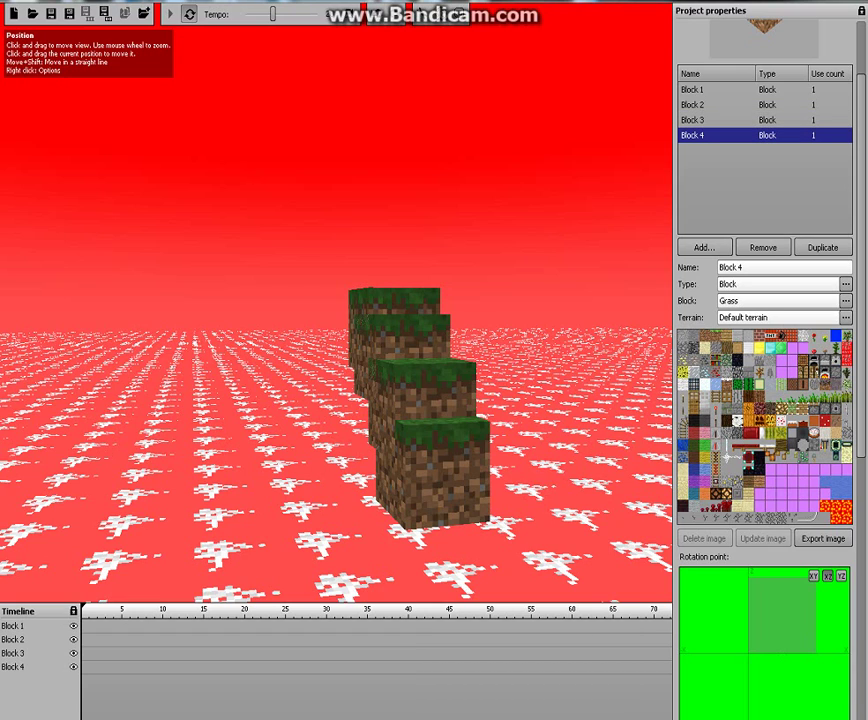
pyautogui.moveTo(834, 706); pyautogui.dragTo(783, 700)
pyautogui.moveTo(714, 687); pyautogui.dragTo(764, 668)
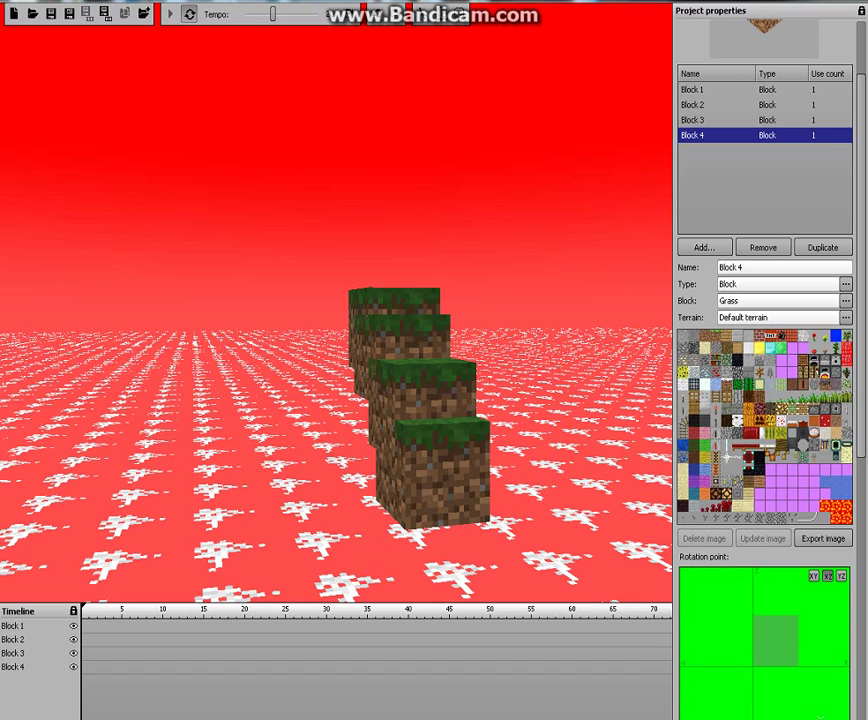
pyautogui.click(763, 247)
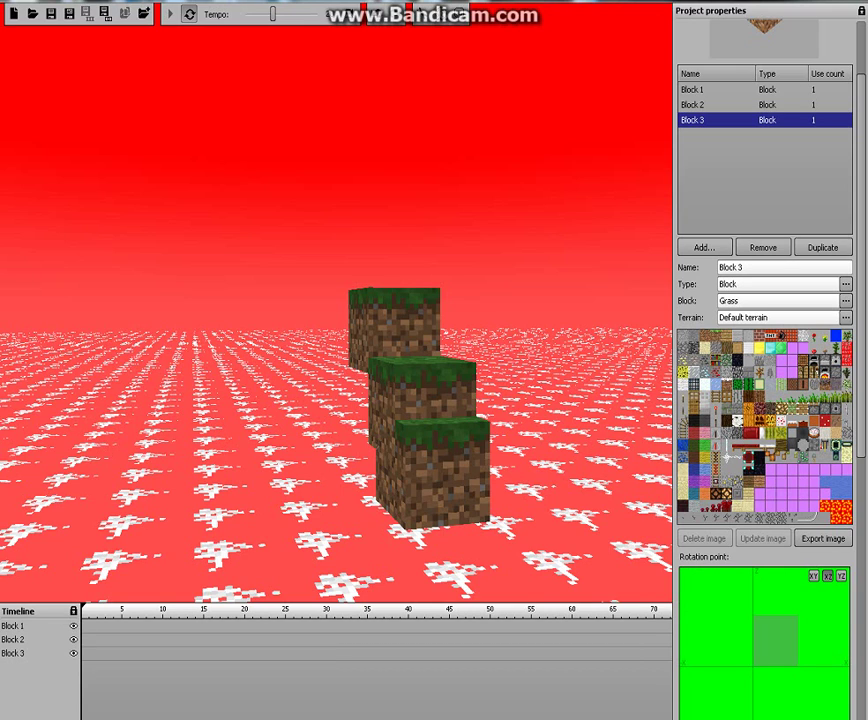
# Add a special block with the Sticky piston model, and create a keyframe for it at frame 2.
pyautogui.click(704, 247)
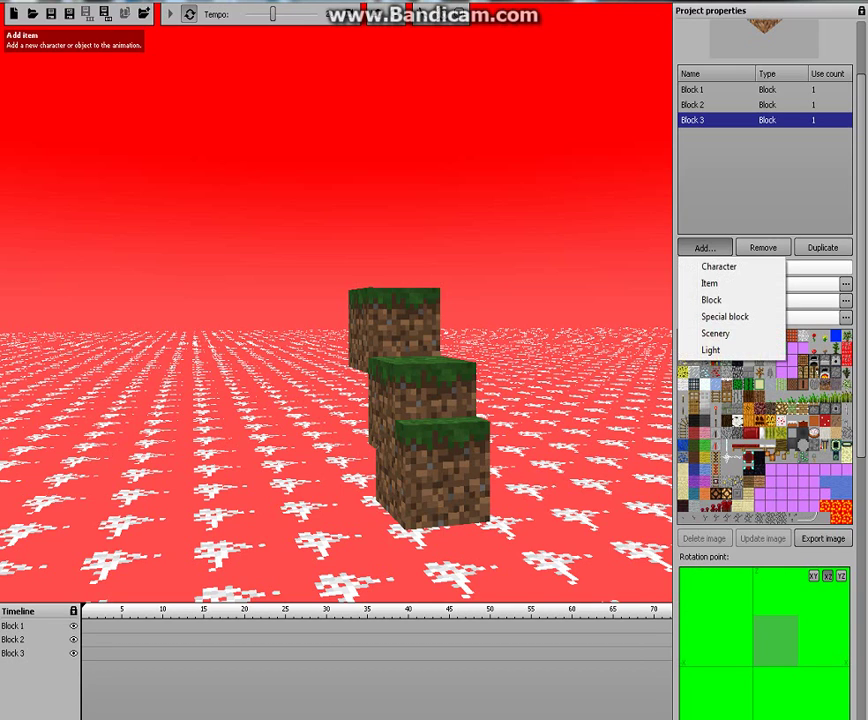
pyautogui.click(725, 316)
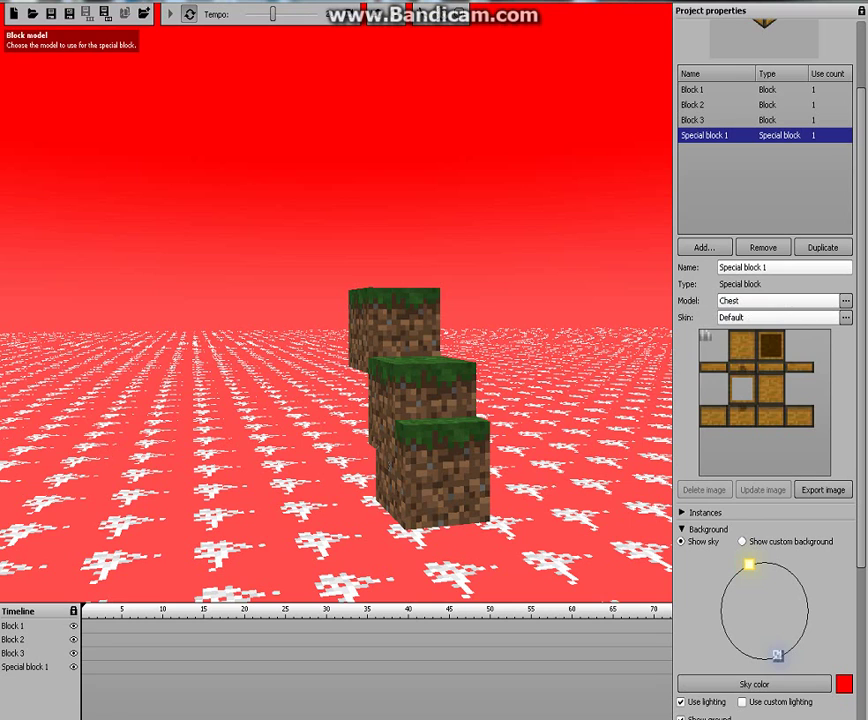
pyautogui.click(778, 300)
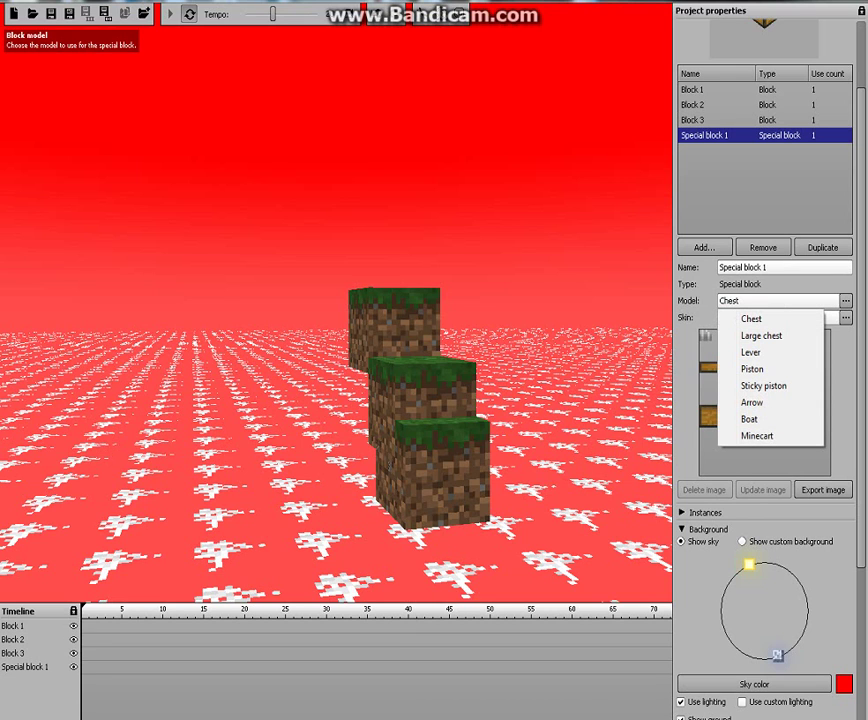
pyautogui.click(764, 386)
pyautogui.moveTo(480, 330); pyautogui.dragTo(390, 290)
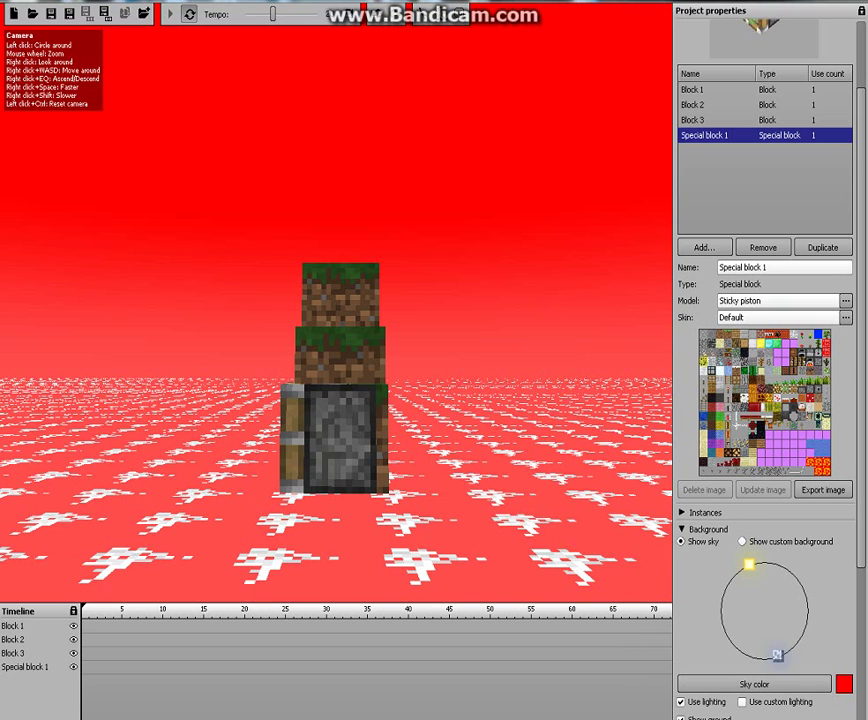
pyautogui.click(97, 667)
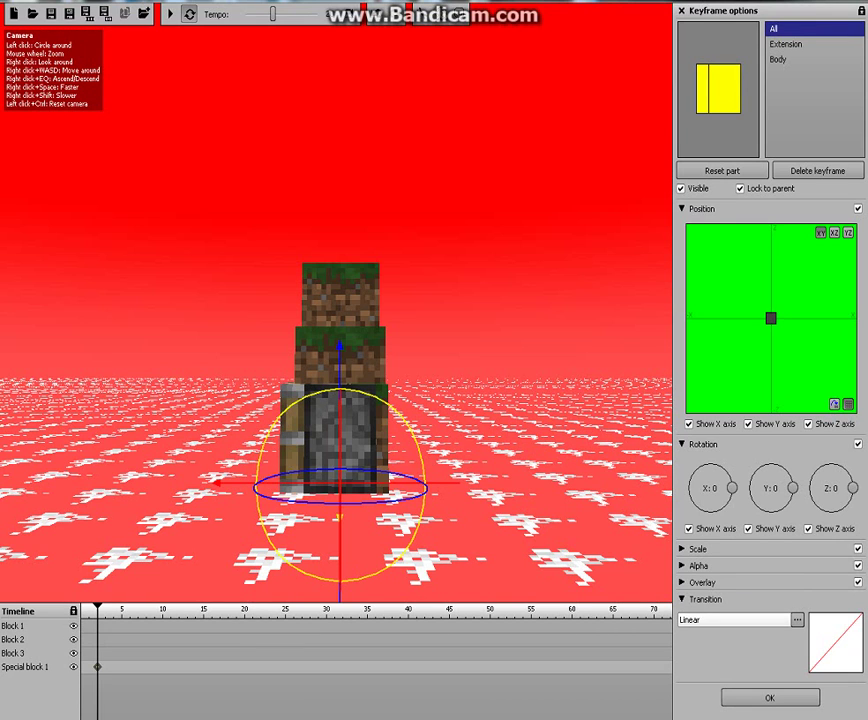
# Raise Special block 1 above the grass blocks, keyframe it at frame 3 moved forward, and add another keyframe at frame 5.
pyautogui.moveTo(460, 400); pyautogui.dragTo(425, 440)
pyautogui.moveTo(292, 375); pyautogui.dragTo(292, 174)
pyautogui.click(105, 667)
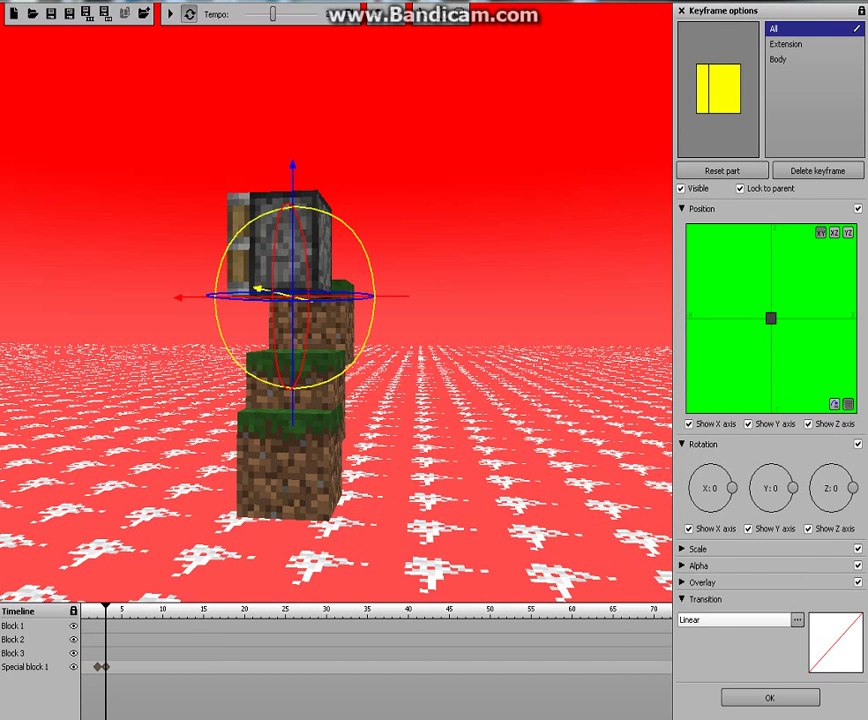
pyautogui.moveTo(258, 289); pyautogui.dragTo(191, 272)
pyautogui.click(122, 667)
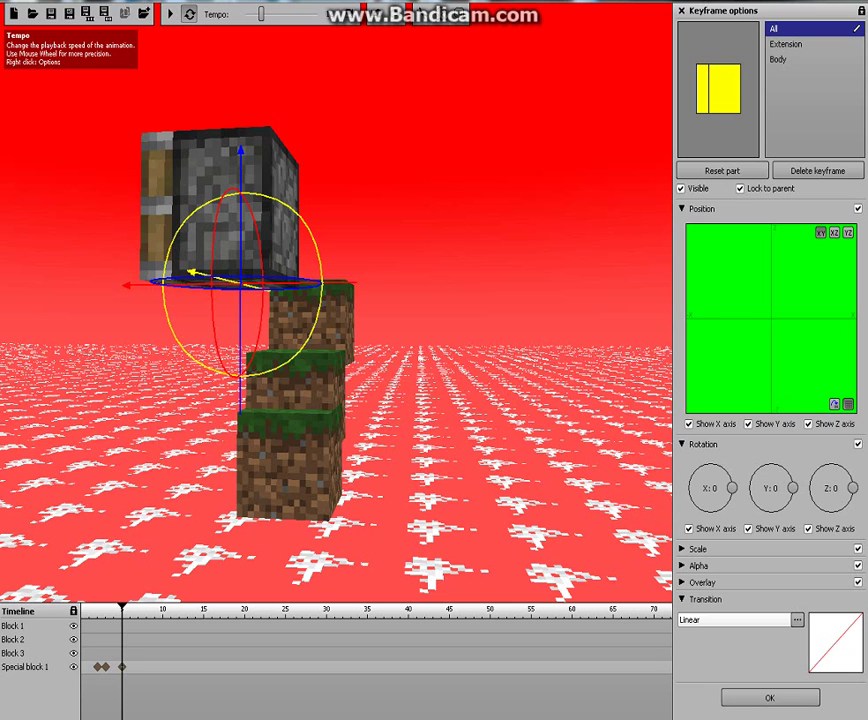
# Lower the playback tempo to its minimum, play the animation to check the piston's movement, and stop it.
pyautogui.moveTo(261, 14); pyautogui.dragTo(248, 14)
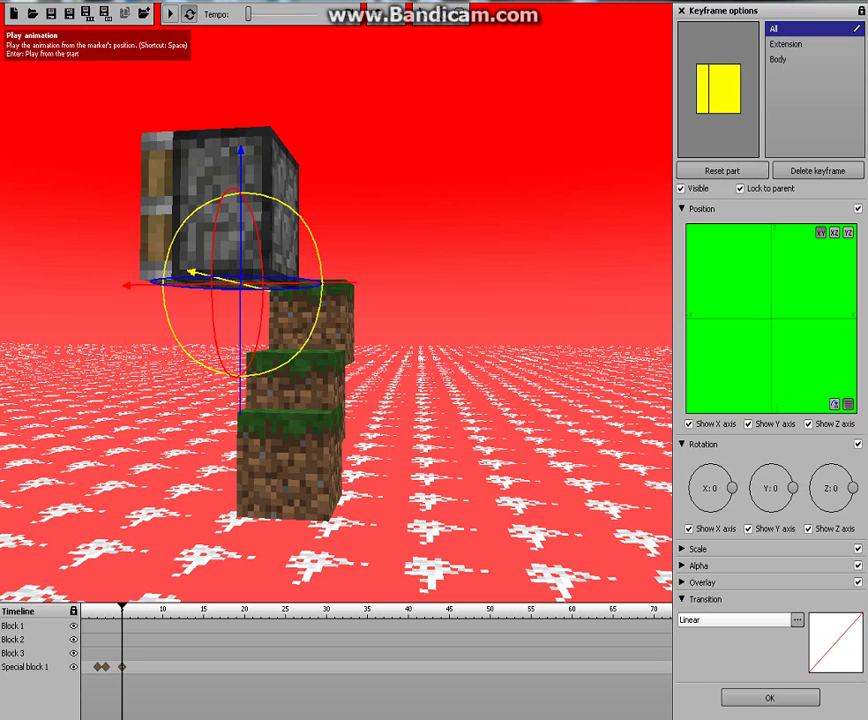
pyautogui.click(171, 14)
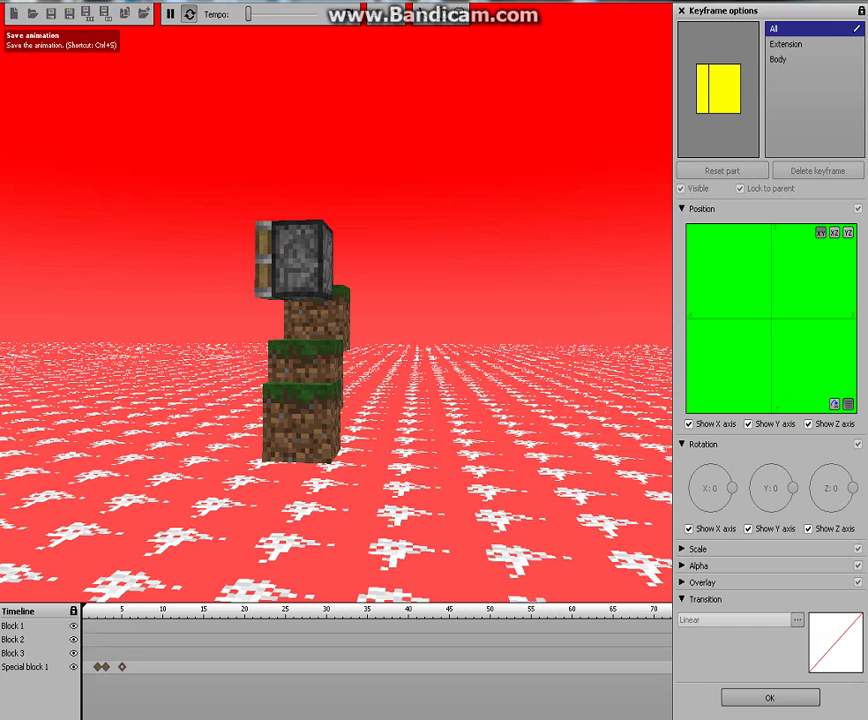
pyautogui.click(170, 13)
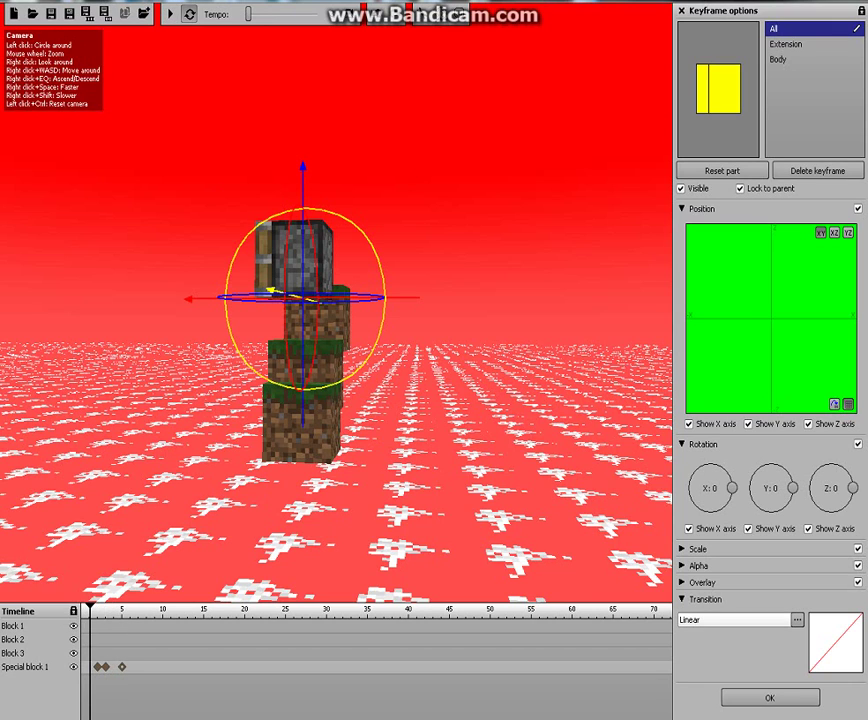
# Shift the piston's Extension outward and rotate it to X -310 at frame 5, and add a keyframe at frame 7.
pyautogui.click(786, 44)
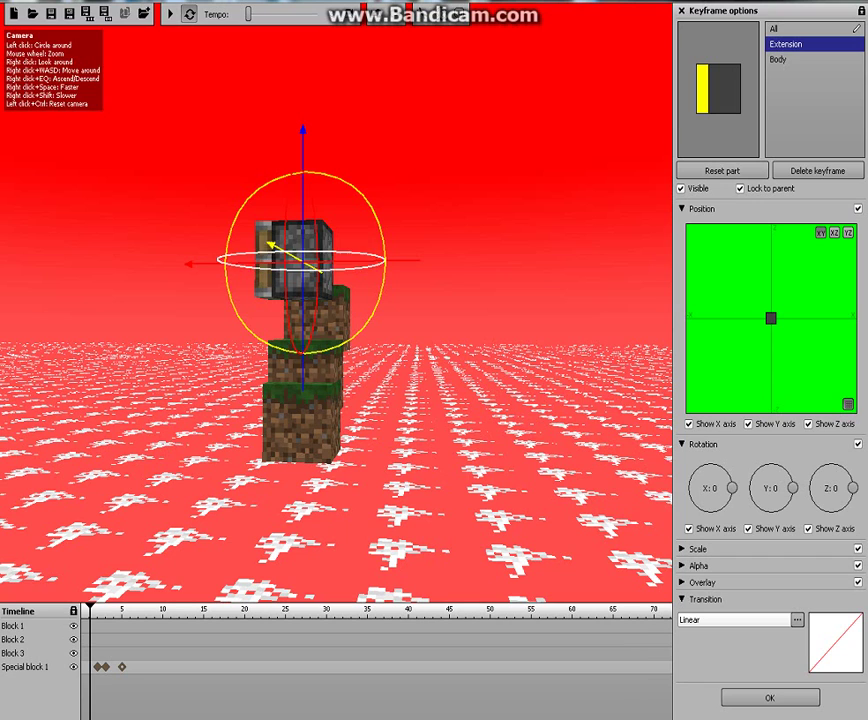
pyautogui.moveTo(272, 247); pyautogui.dragTo(258, 241)
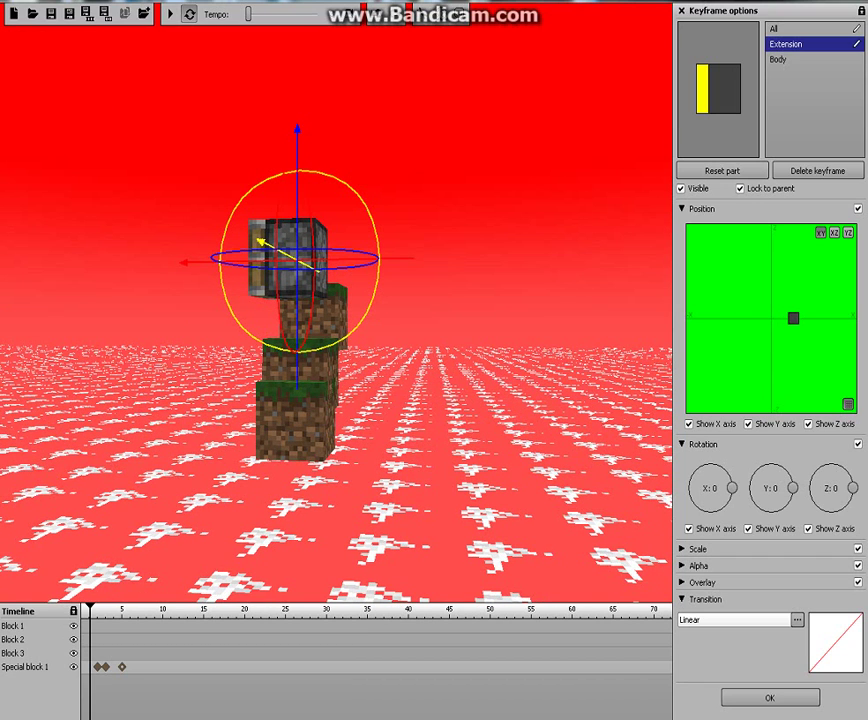
pyautogui.click(122, 666)
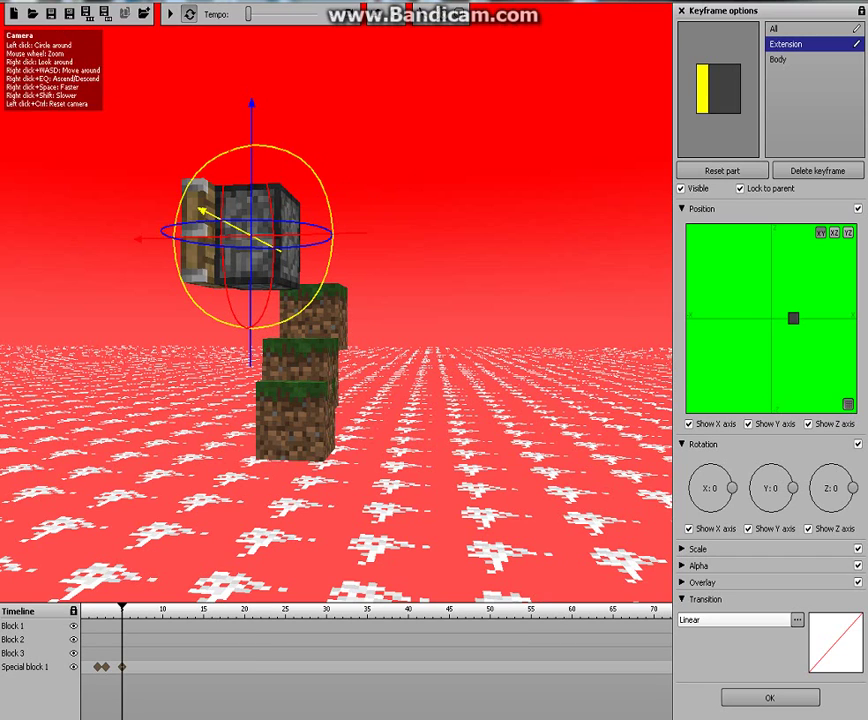
pyautogui.moveTo(175, 225); pyautogui.dragTo(313, 295)
pyautogui.moveTo(462, 317); pyautogui.dragTo(490, 329)
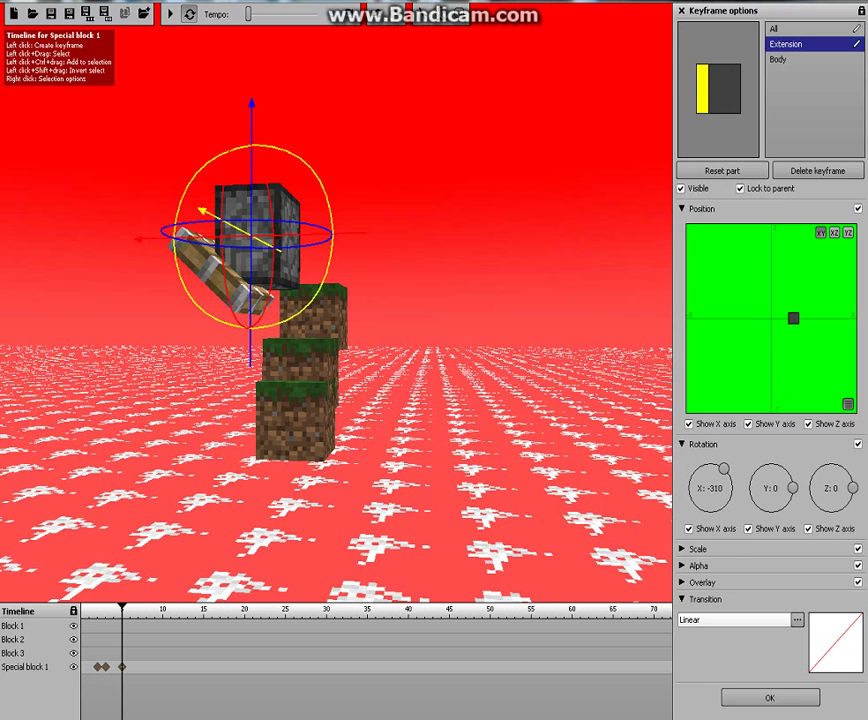
pyautogui.click(138, 667)
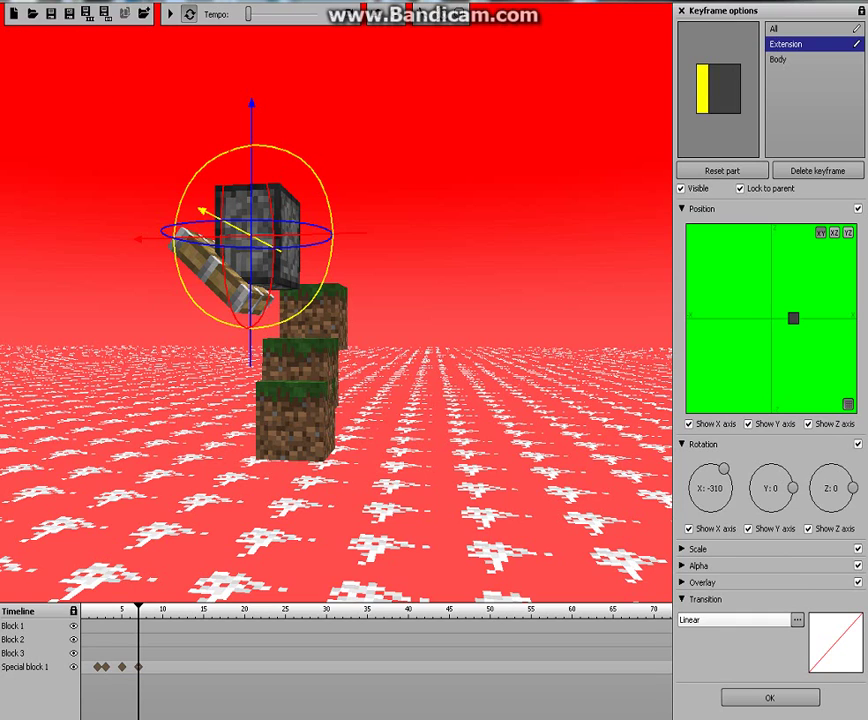
# Add a brick item to the library and offset its rotation point so the item sits beside the lowest grass block.
pyautogui.click(770, 698)
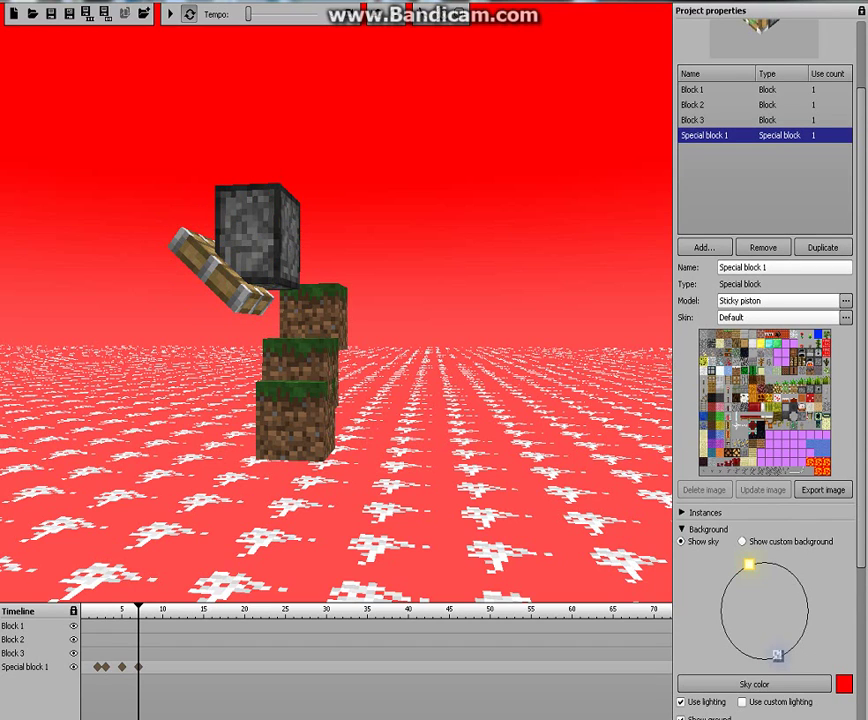
pyautogui.click(705, 247)
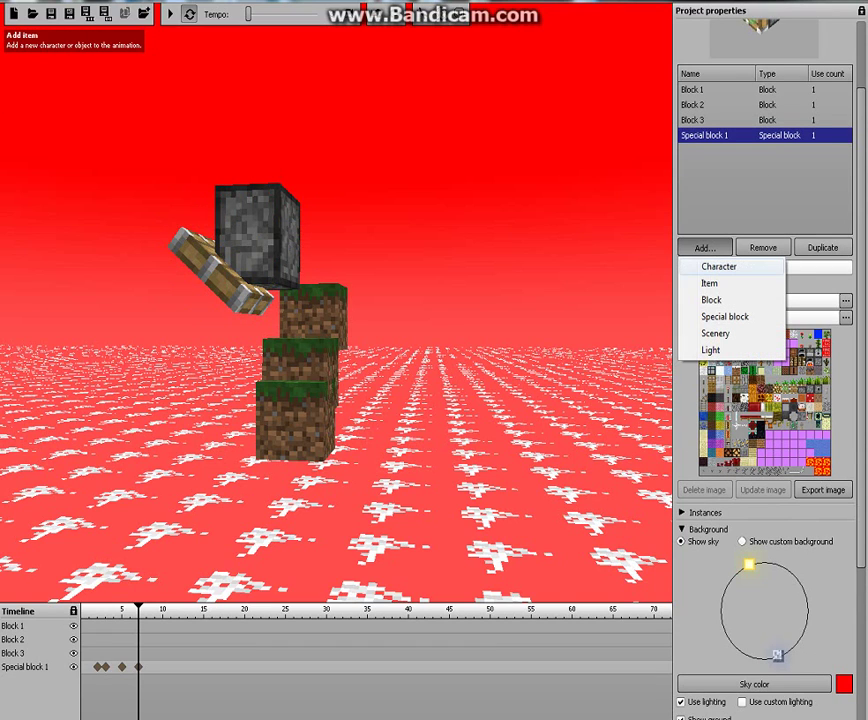
pyautogui.click(709, 283)
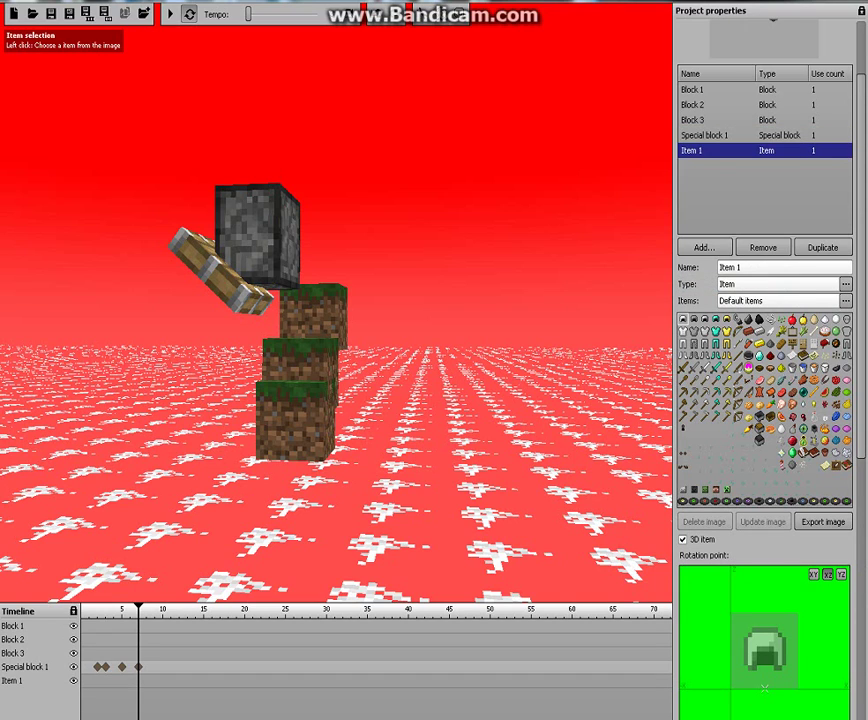
pyautogui.click(749, 331)
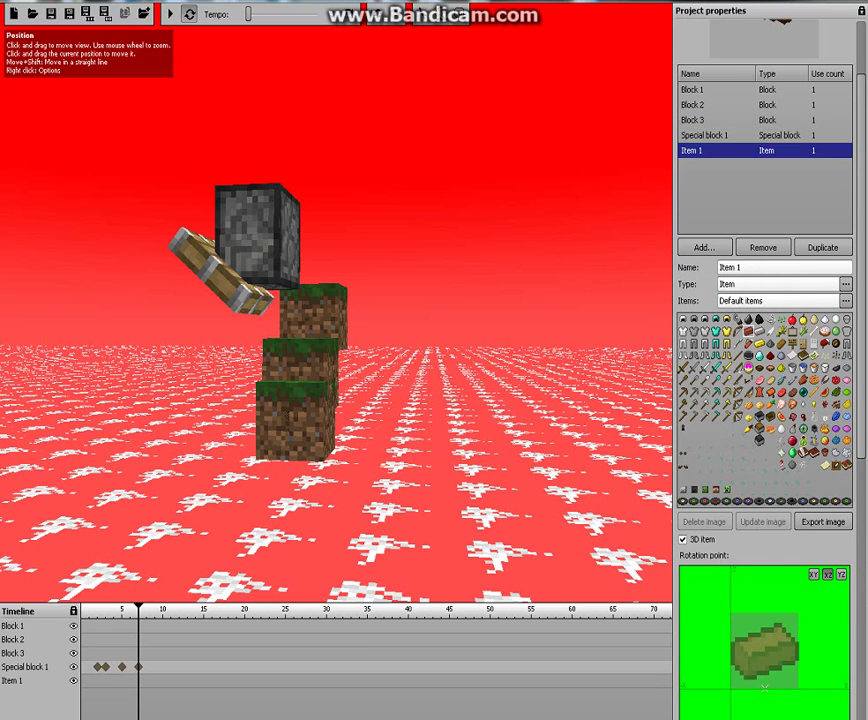
pyautogui.moveTo(759, 584); pyautogui.dragTo(747, 698)
pyautogui.moveTo(823, 692)
pyautogui.mouseDown()
pyautogui.moveTo(645, 612)
pyautogui.moveTo(600, 635)
pyautogui.moveTo(640, 714)
pyautogui.moveTo(632, 716)
pyautogui.moveTo(733, 692)
pyautogui.moveTo(643, 690)
pyautogui.moveTo(535, 640)
pyautogui.moveTo(643, 678)
pyautogui.moveTo(716, 650)
pyautogui.moveTo(585, 606)
pyautogui.moveTo(602, 716)
pyautogui.mouseUp()
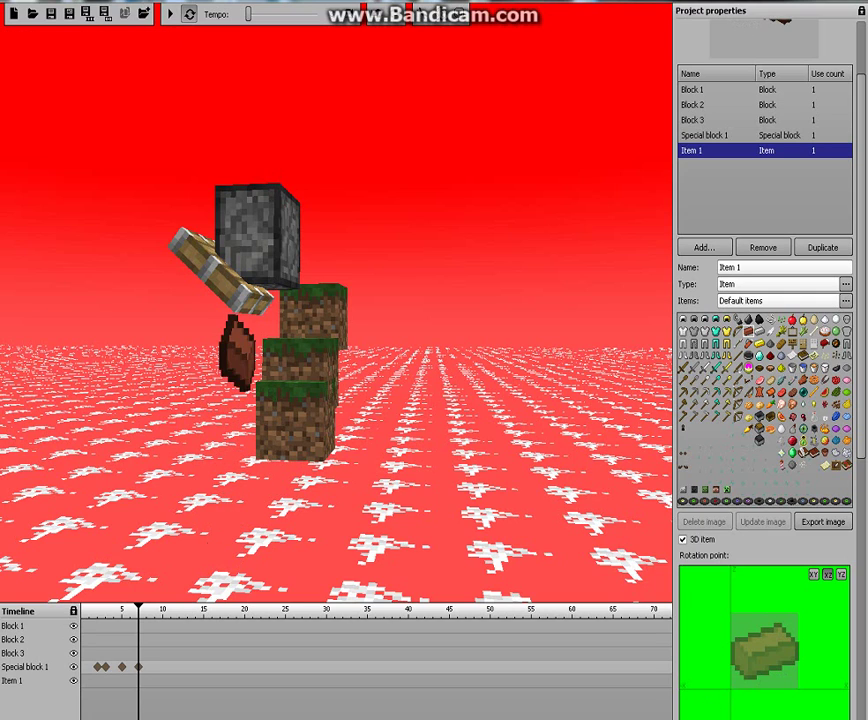
pyautogui.moveTo(237, 345); pyautogui.dragTo(223, 430)
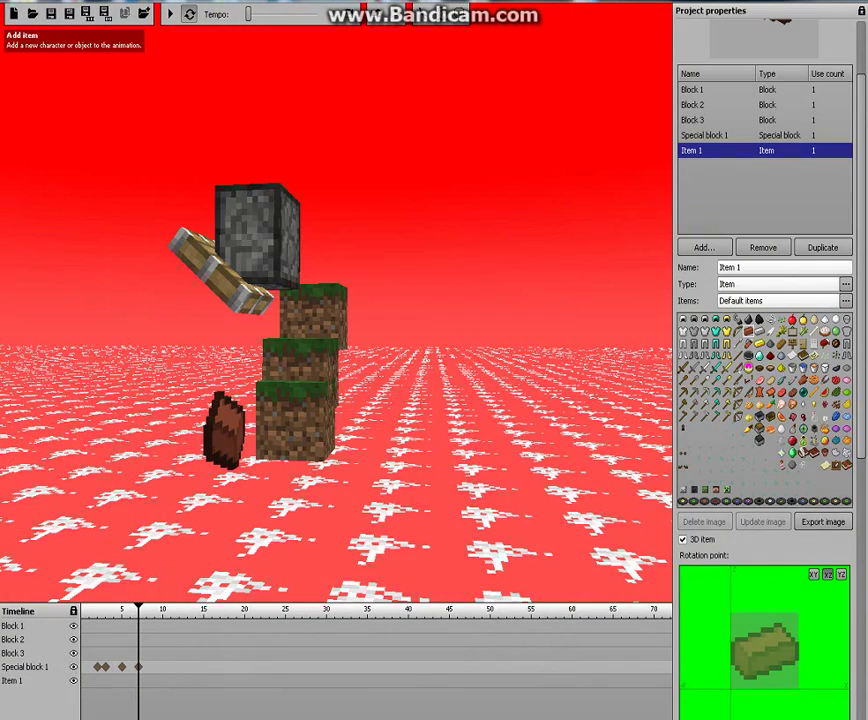
# Add a character with the Human model and Default skin to the library.
pyautogui.click(704, 247)
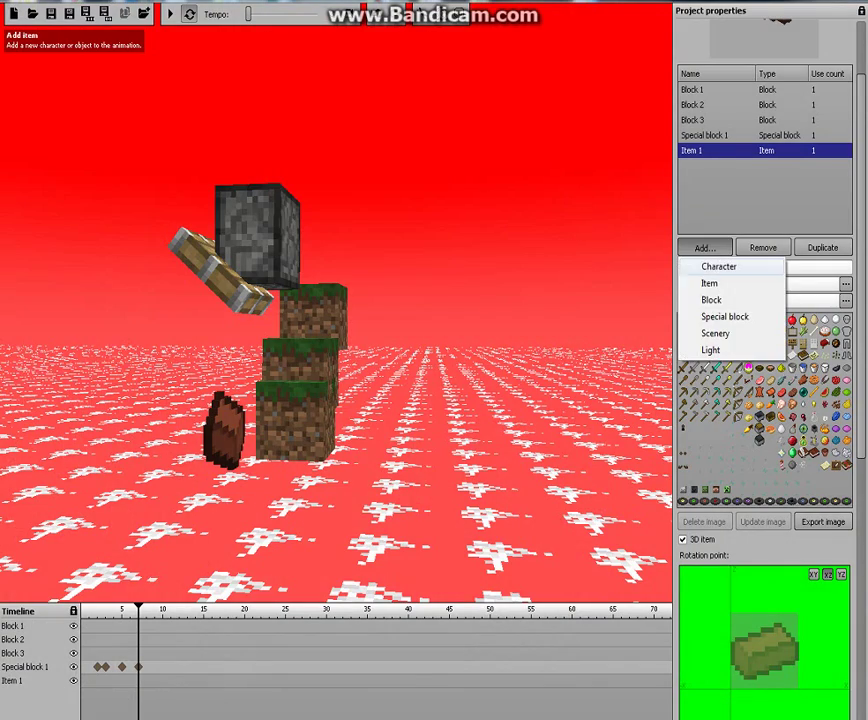
pyautogui.click(718, 266)
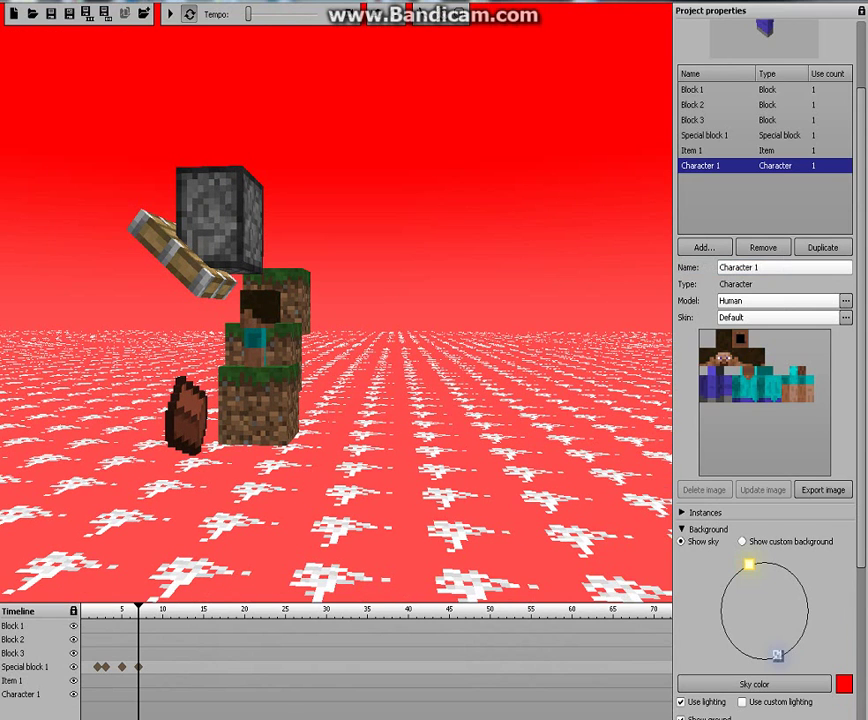
# Create a keyframe for Block 1 at frame 0, move the block back out of the stack, and add a keyframe at frame 1.
pyautogui.click(258, 405)
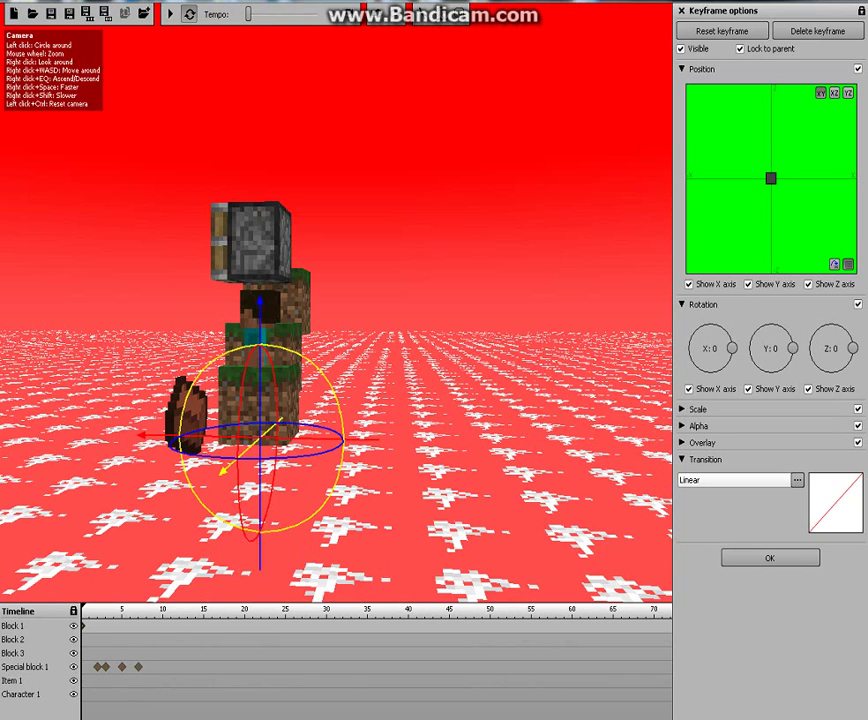
pyautogui.moveTo(265, 440); pyautogui.dragTo(293, 408)
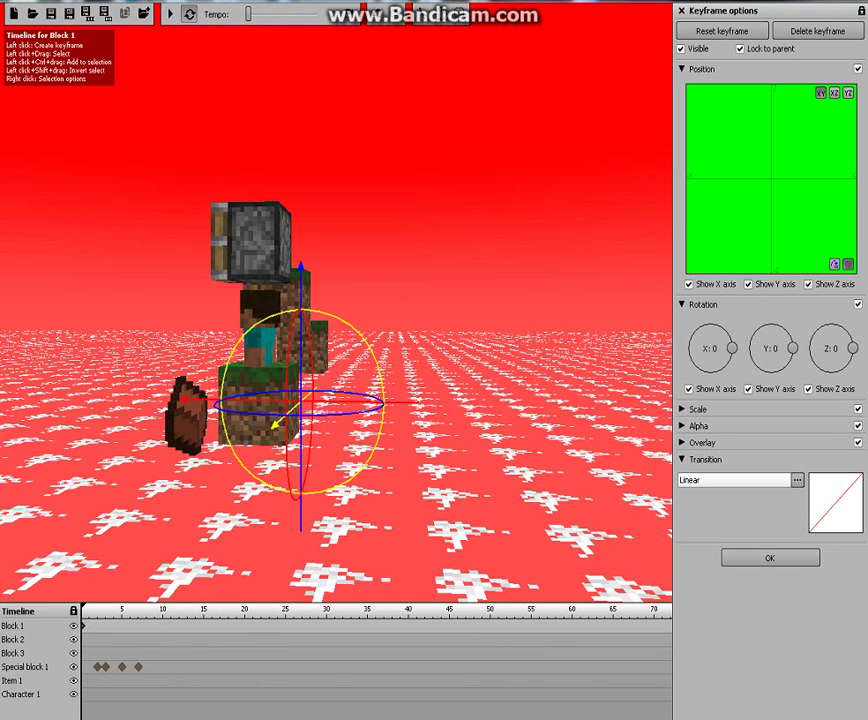
pyautogui.click(90, 626)
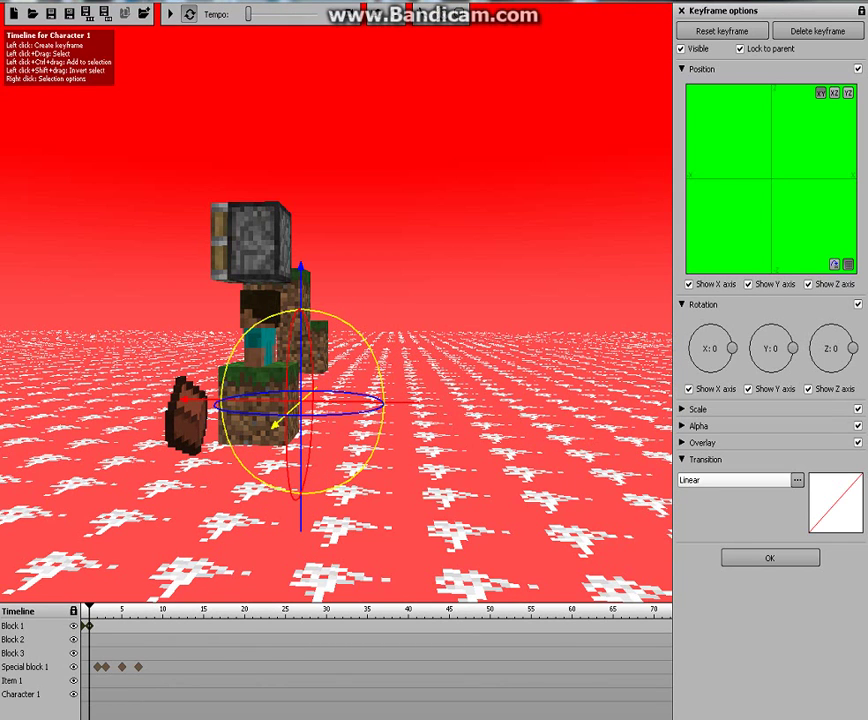
# Create keyframes for Character 1 and Item 1 at frame 2, moving the character clear of the blocks and the item in front of it.
pyautogui.click(97, 693)
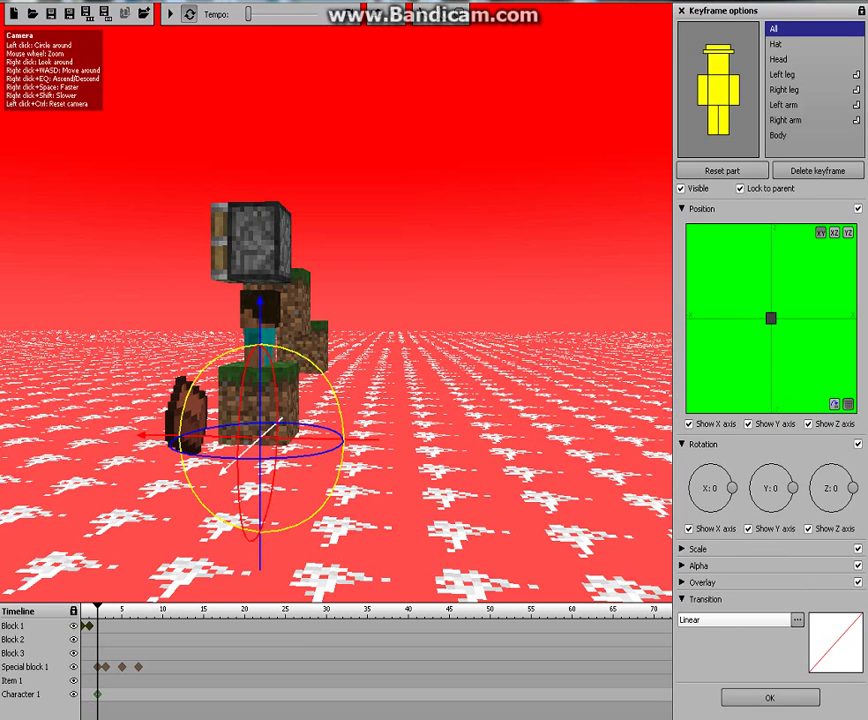
pyautogui.moveTo(168, 480); pyautogui.dragTo(155, 482)
pyautogui.moveTo(220, 472); pyautogui.dragTo(152, 528)
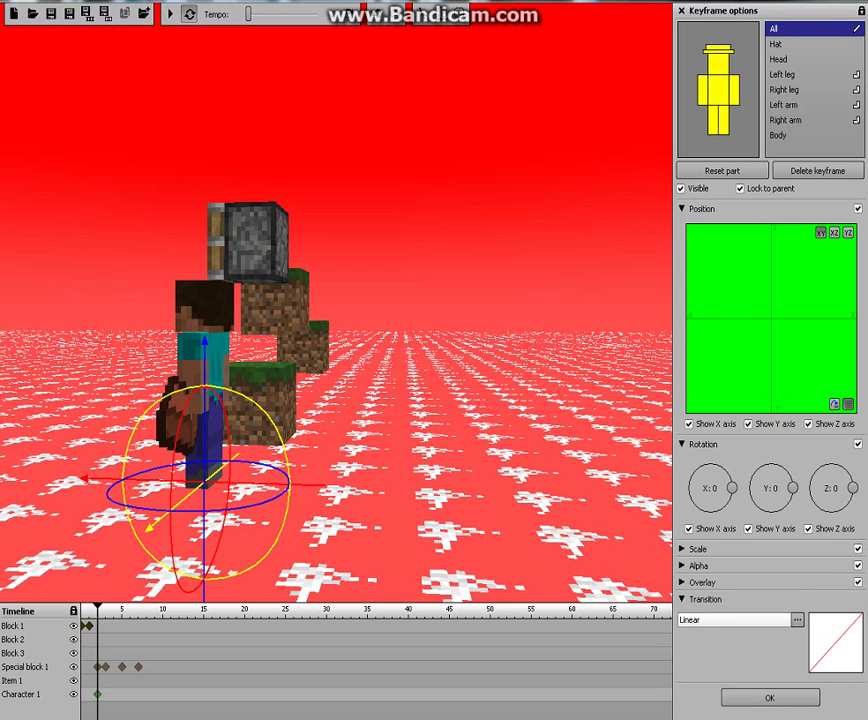
pyautogui.click(97, 680)
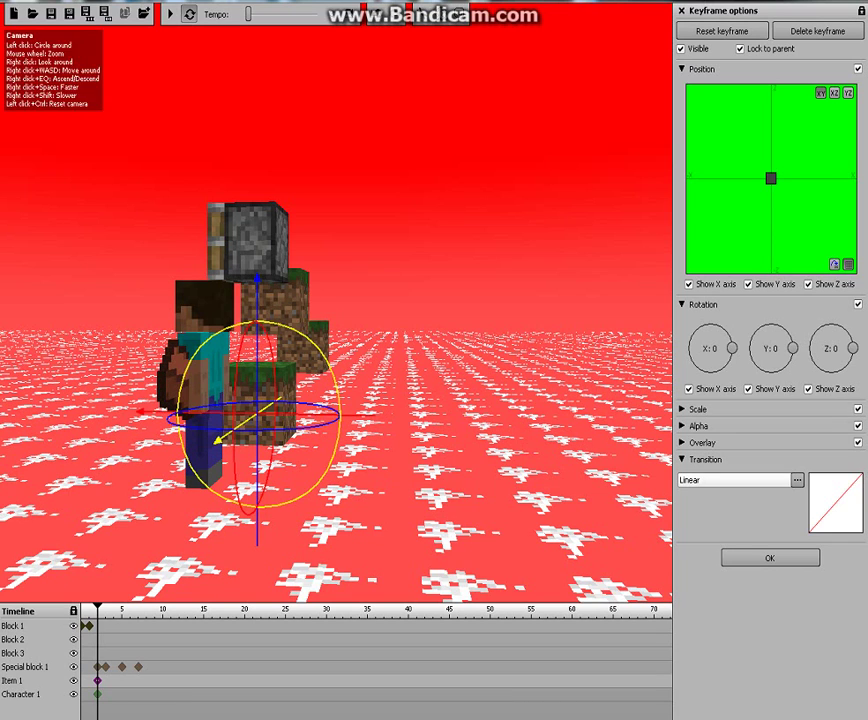
pyautogui.moveTo(152, 411)
pyautogui.mouseDown()
pyautogui.moveTo(132, 411)
pyautogui.moveTo(160, 411)
pyautogui.moveTo(120, 410)
pyautogui.mouseUp()
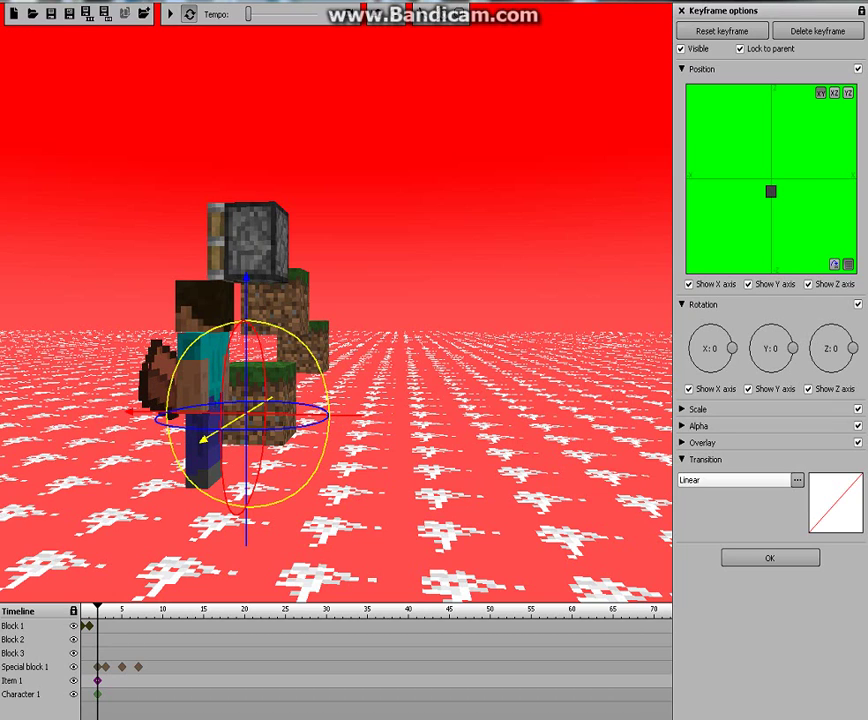
# Play the animation to preview the piston together with the repositioned block, character and item.
pyautogui.click(171, 14)
pyautogui.click(171, 14)
pyautogui.click(171, 14)
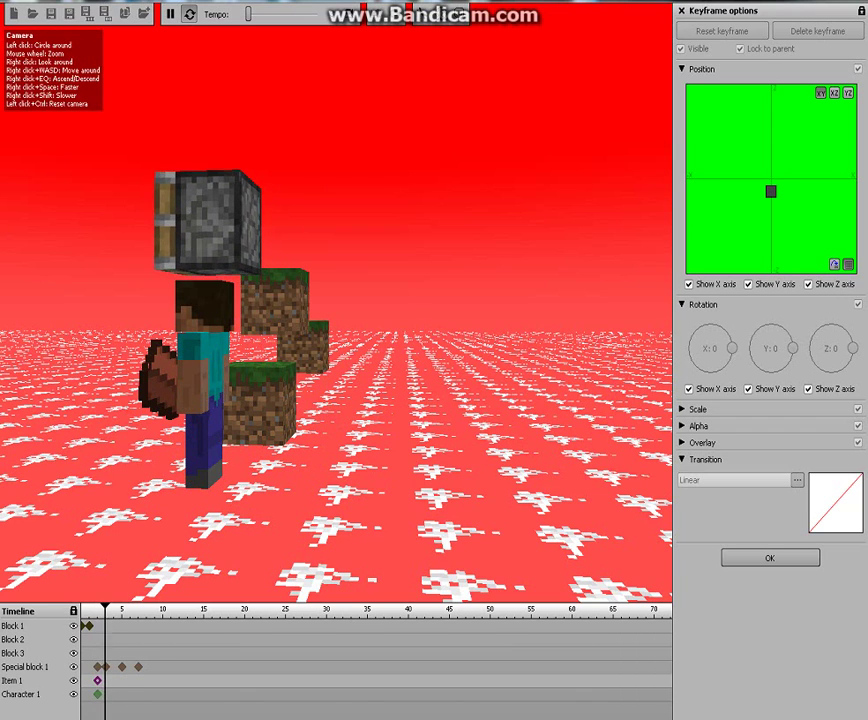